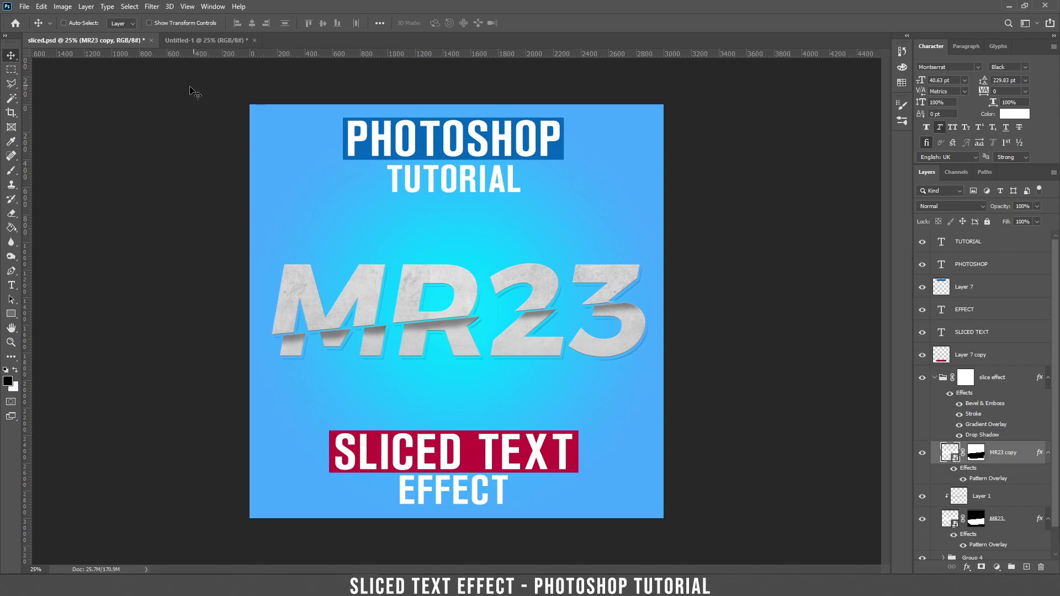
- Switch to the blank Untitled-1 document
{"action": "left_click", "coordinate": [205, 41]}
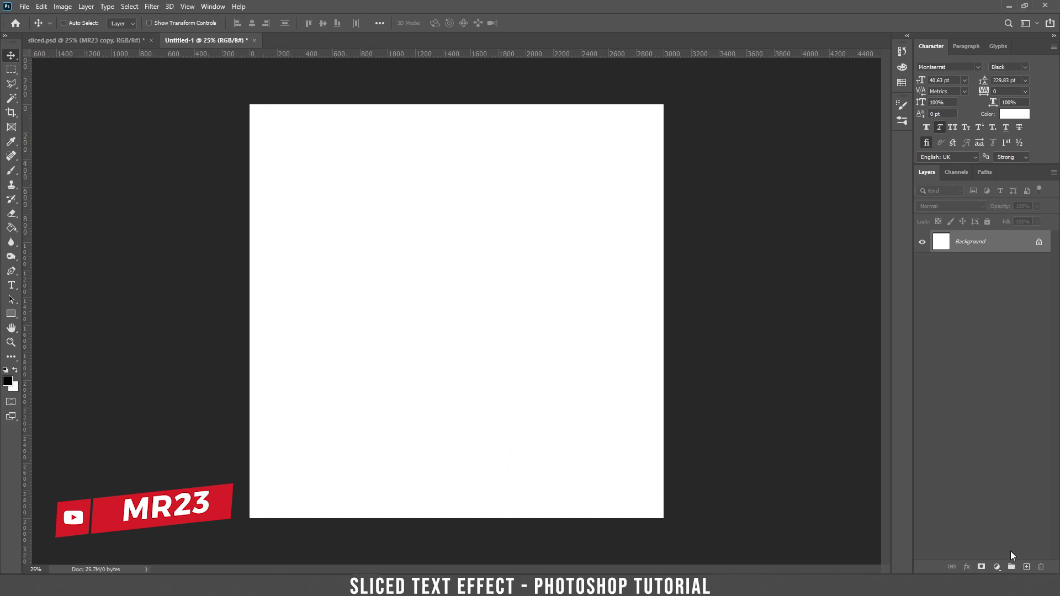
- Add a Gradient Fill layer using the Blues Blue_13 preset, reversed, in Radial style
{"action": "left_click", "coordinate": [997, 567]}
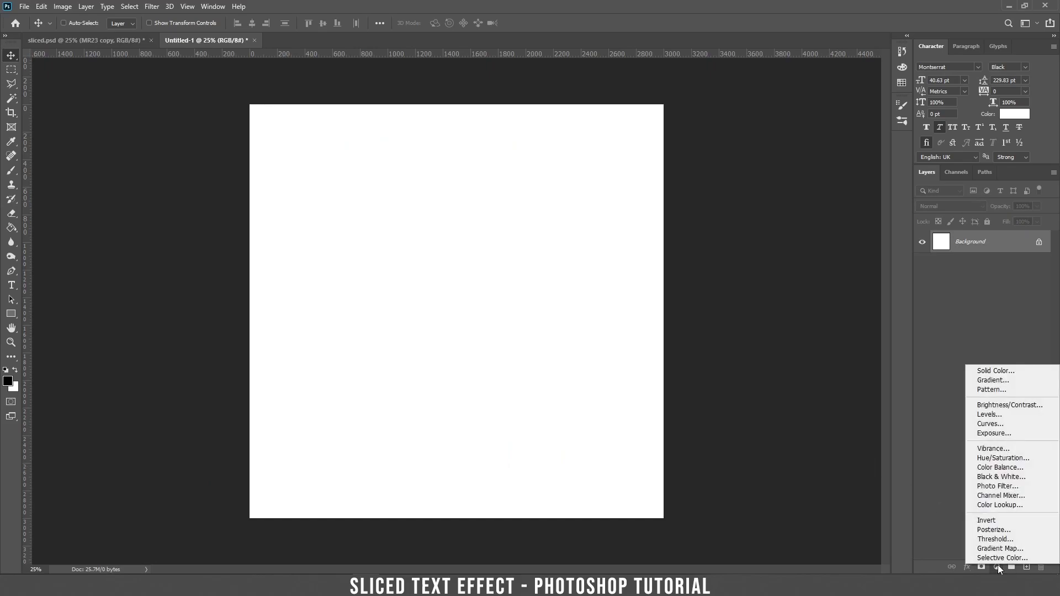
{"action": "left_click", "coordinate": [997, 381]}
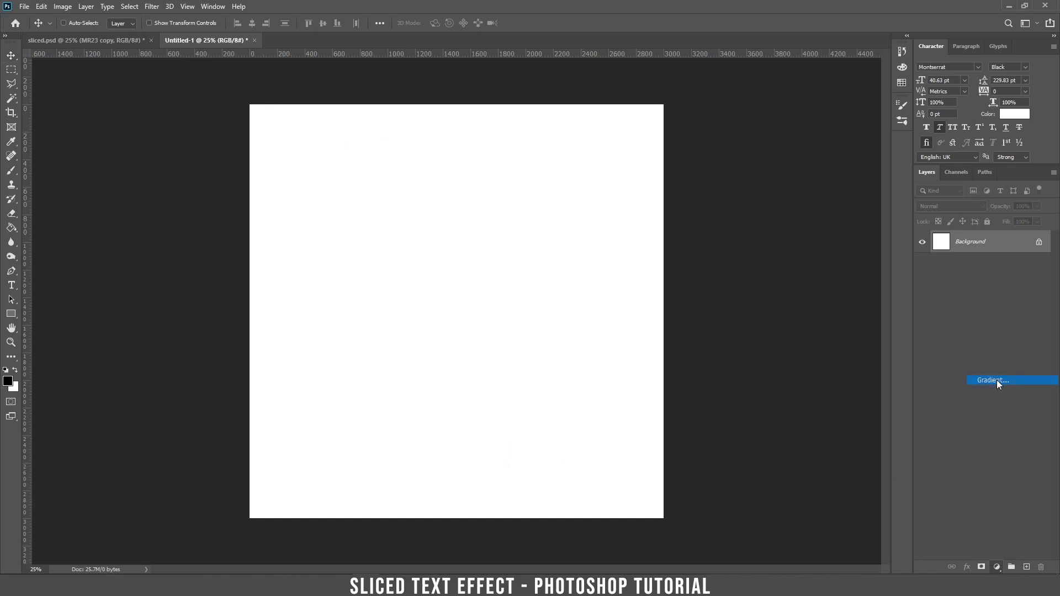
{"action": "left_click", "coordinate": [599, 335]}
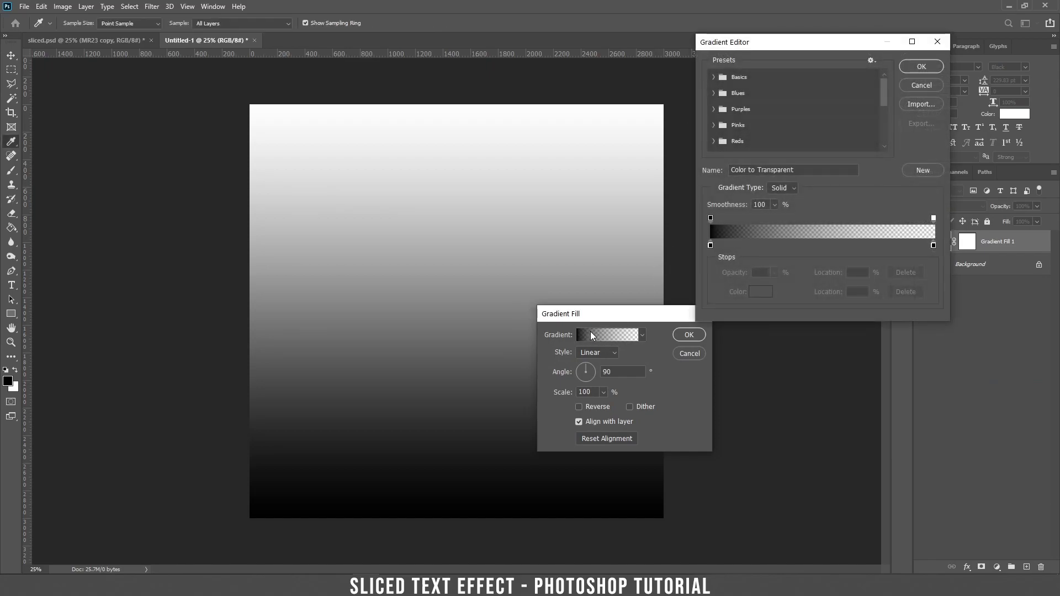
{"action": "left_click", "coordinate": [714, 94]}
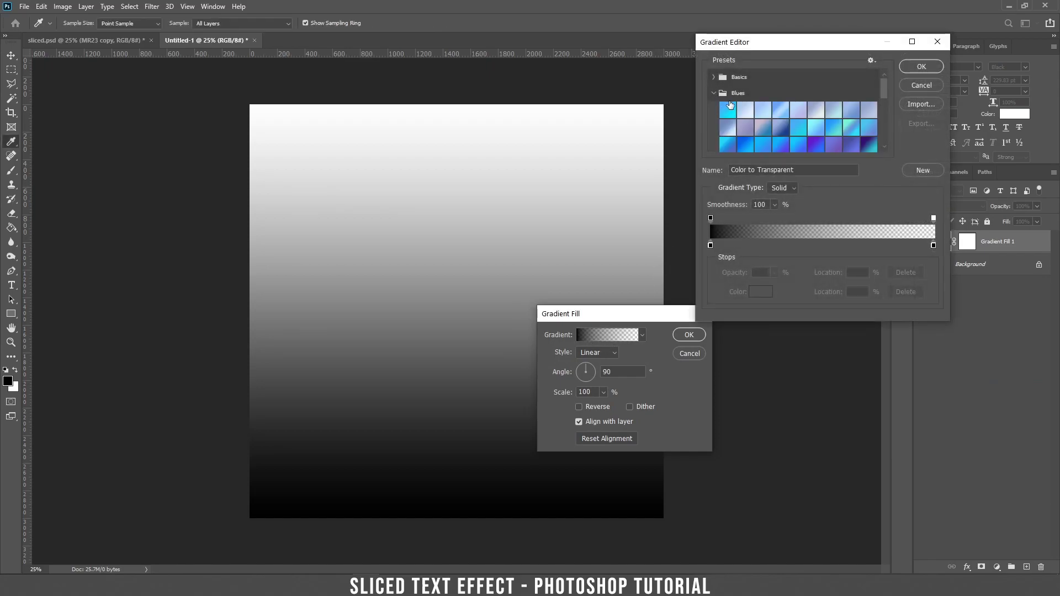
{"action": "left_click", "coordinate": [728, 109]}
{"action": "left_click", "coordinate": [921, 67]}
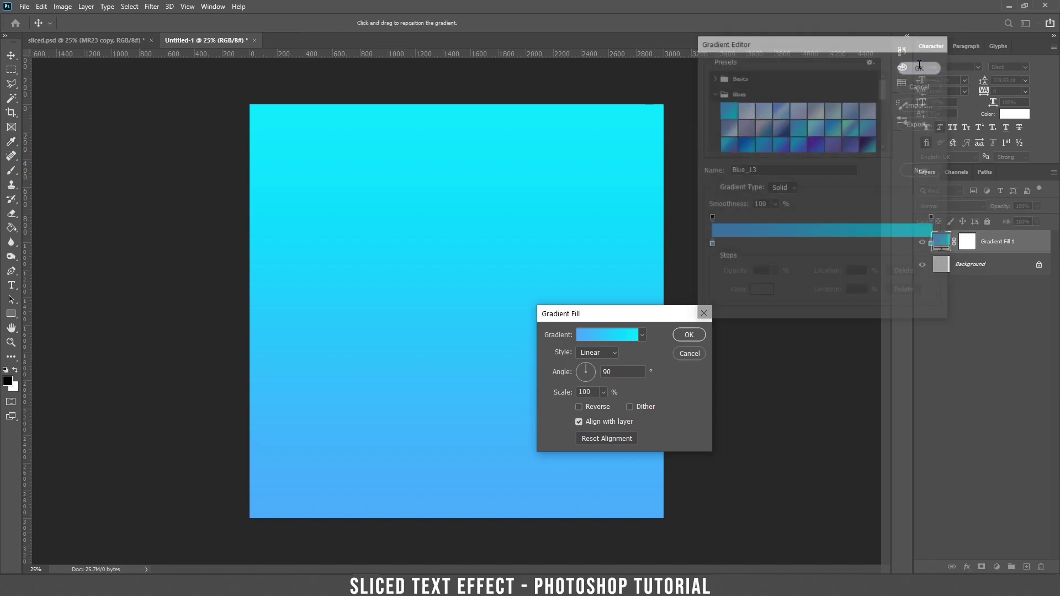
{"action": "left_click", "coordinate": [587, 406]}
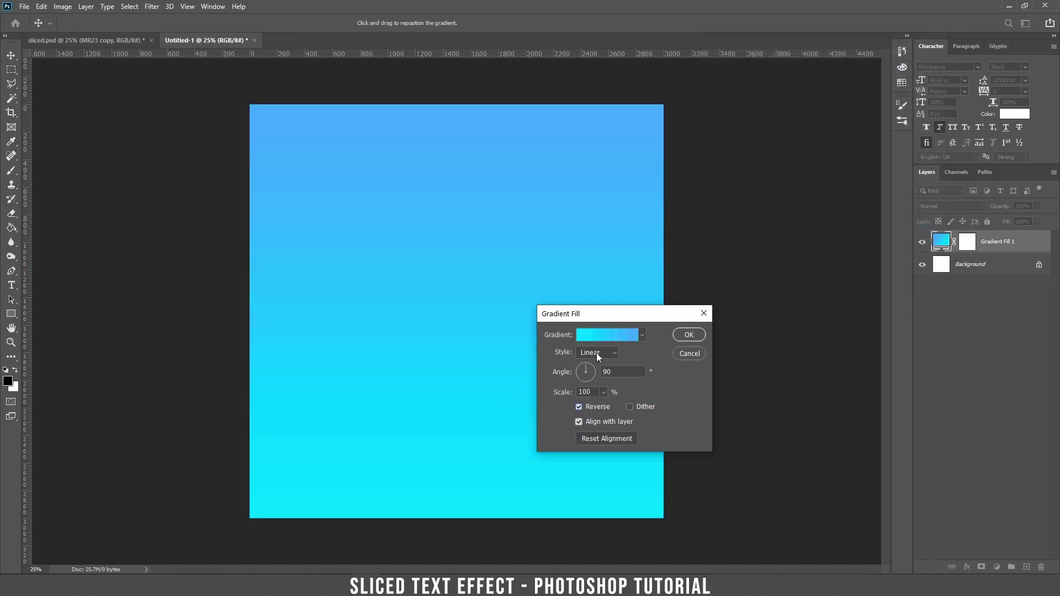
{"action": "left_click", "coordinate": [596, 353]}
{"action": "left_click", "coordinate": [587, 372]}
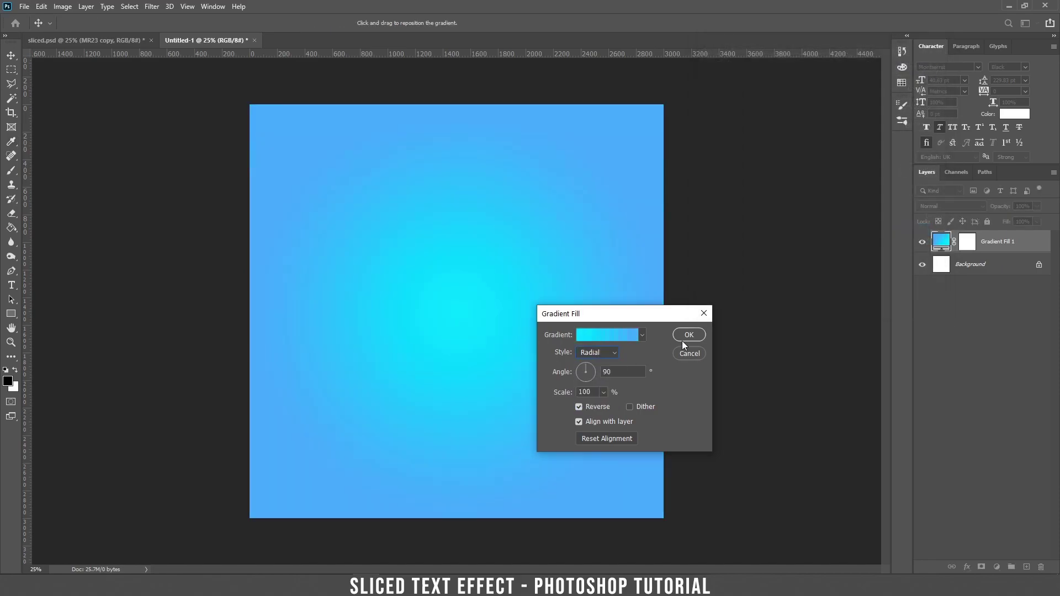
{"action": "left_click", "coordinate": [688, 334]}
{"action": "key", "text": "t"}
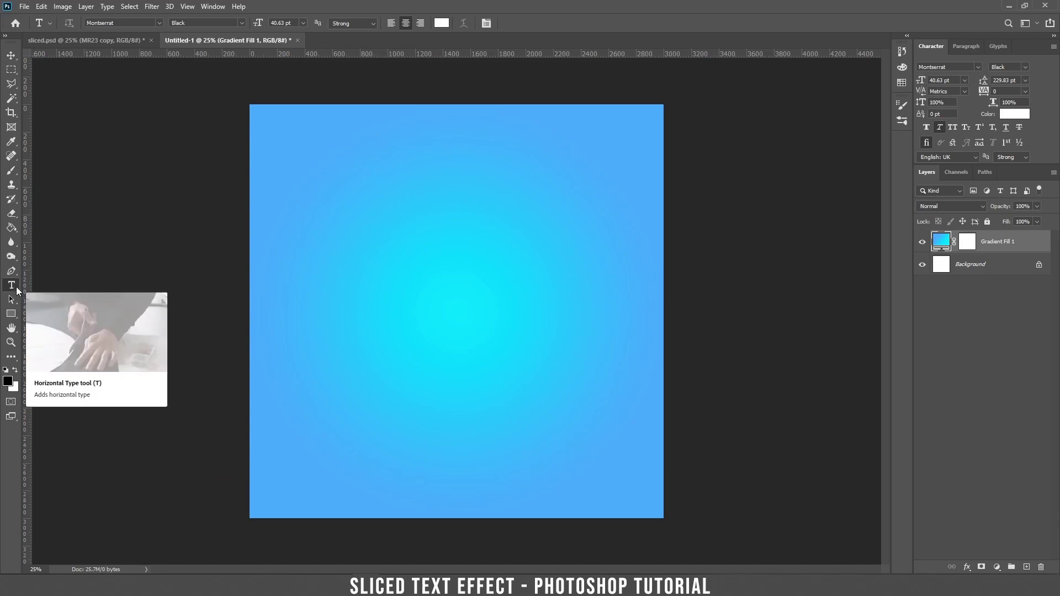
- Type MR23 on the canvas and set its font size to 444 pt
{"action": "left_click", "coordinate": [365, 295]}
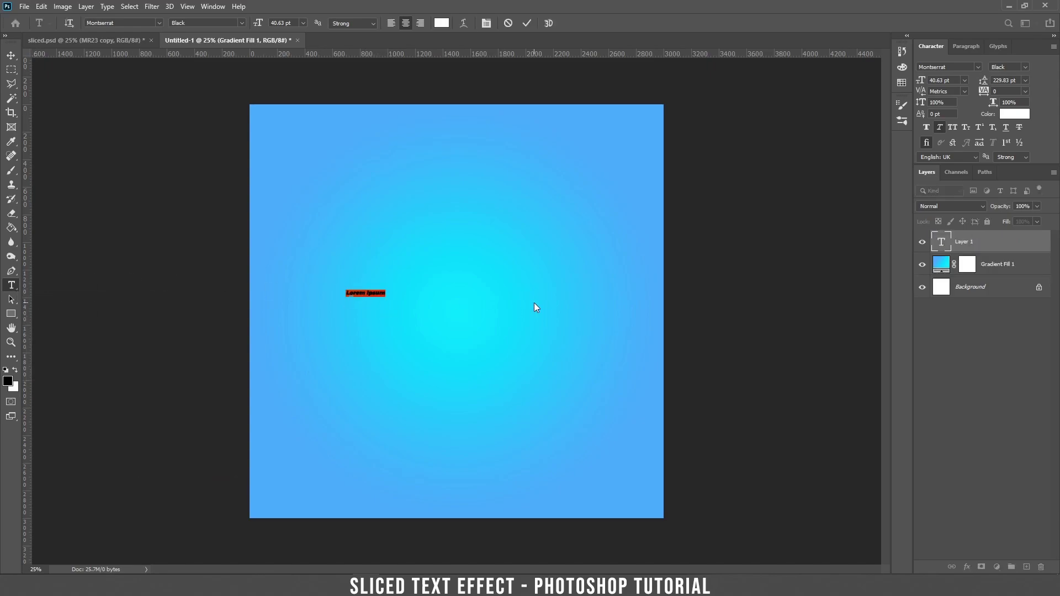
{"action": "key", "text": "BackSpace"}
{"action": "type", "text": "MR23"}
{"action": "key", "text": "ctrl+Return"}
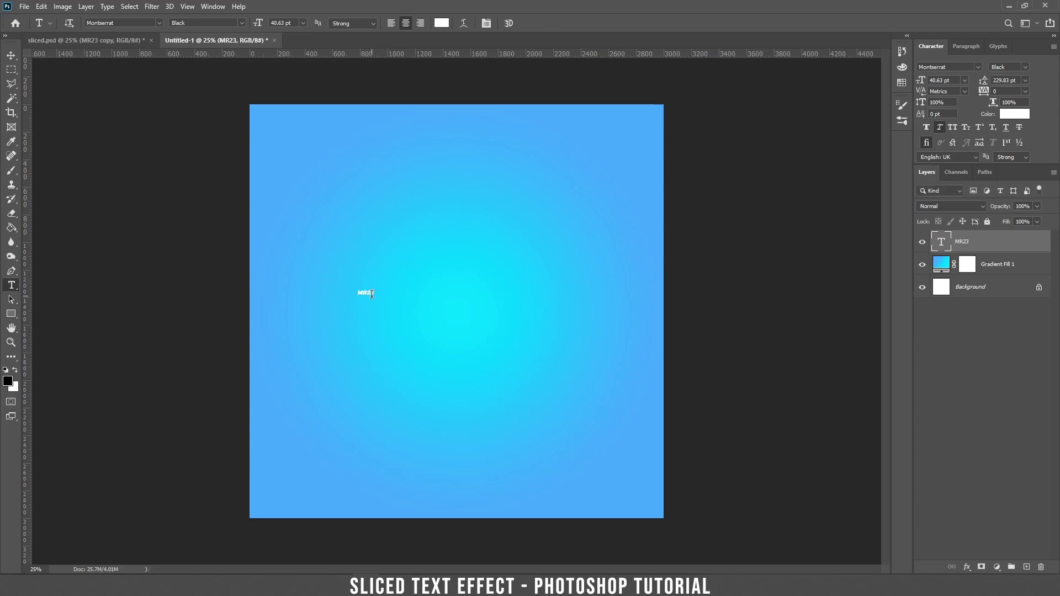
{"action": "left_click", "coordinate": [965, 81]}
{"action": "left_click", "coordinate": [964, 81]}
{"action": "double_click", "coordinate": [957, 80]}
{"action": "type", "text": "444"}
{"action": "key", "text": "Return"}
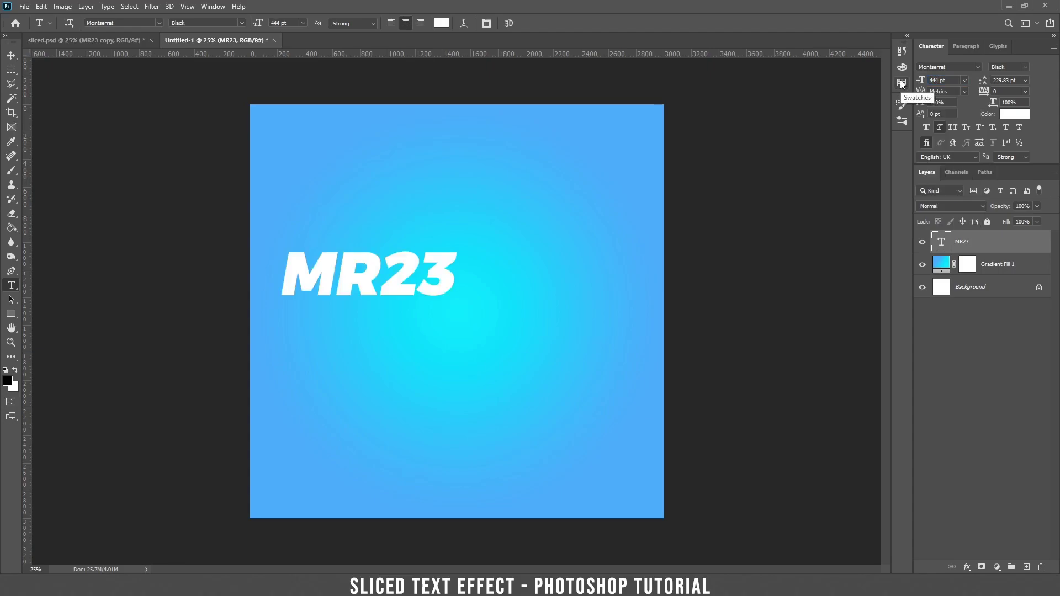
- Scale MR23 up to about 207% and move it down to the canvas middle
{"action": "key", "text": "v"}
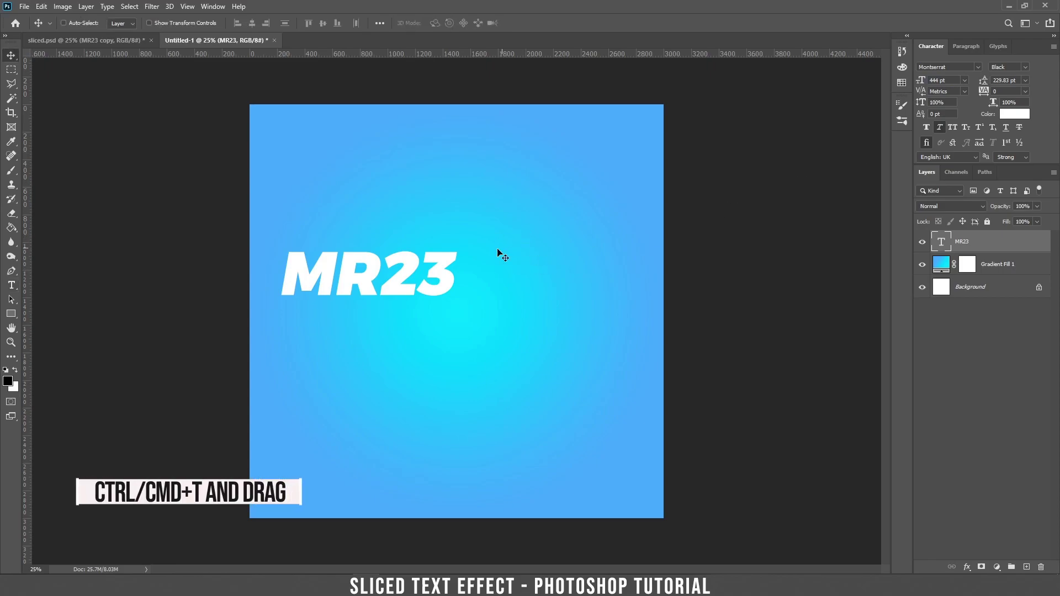
{"action": "key", "text": "ctrl+t"}
{"action": "left_click_drag", "start_coordinate": [457, 243], "coordinate": [648, 165]}
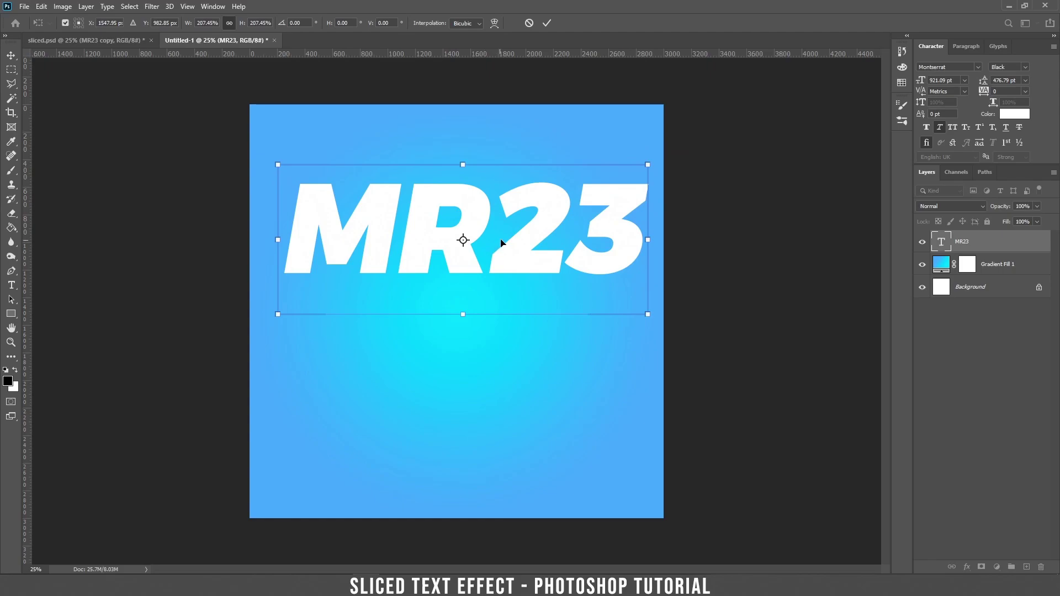
{"action": "left_click_drag", "start_coordinate": [501, 241], "coordinate": [496, 327]}
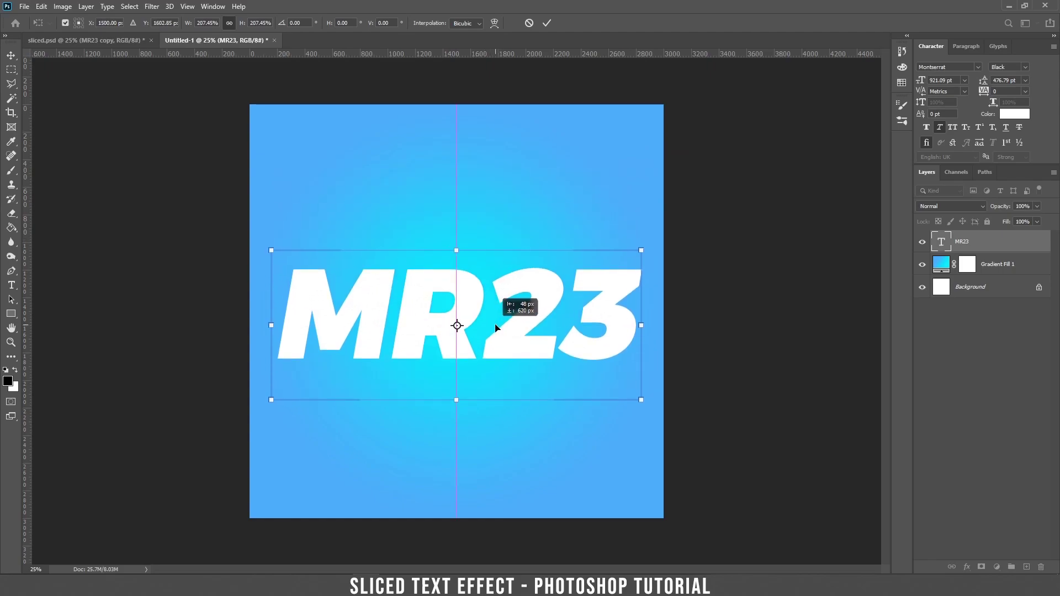
{"action": "key", "text": "Return"}
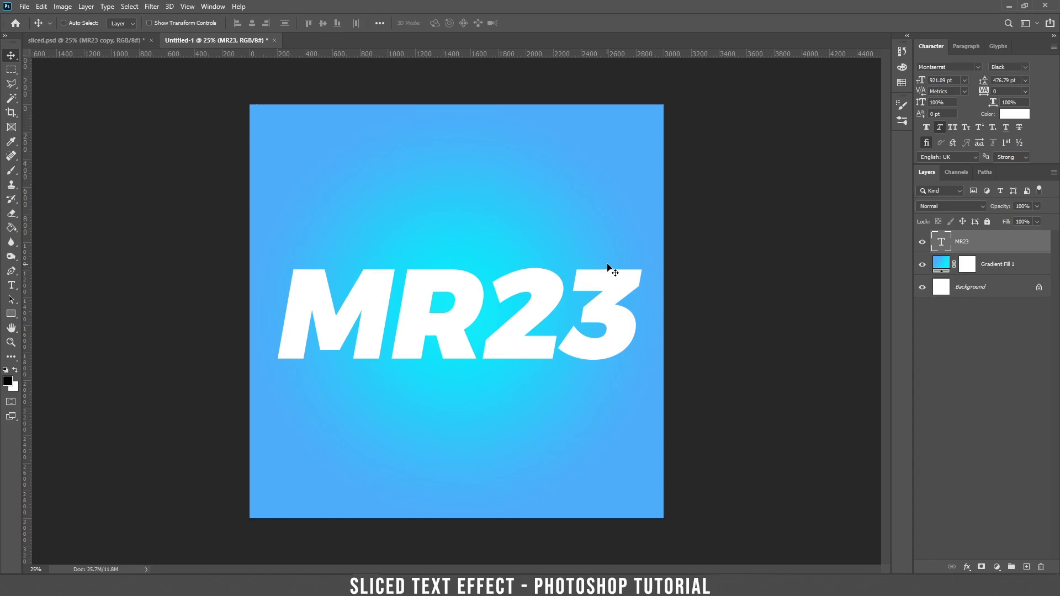
- Align MR23 to the horizontal and vertical centres with Background, then reselect MR23 alone
{"action": "key", "text": "ctrl"}
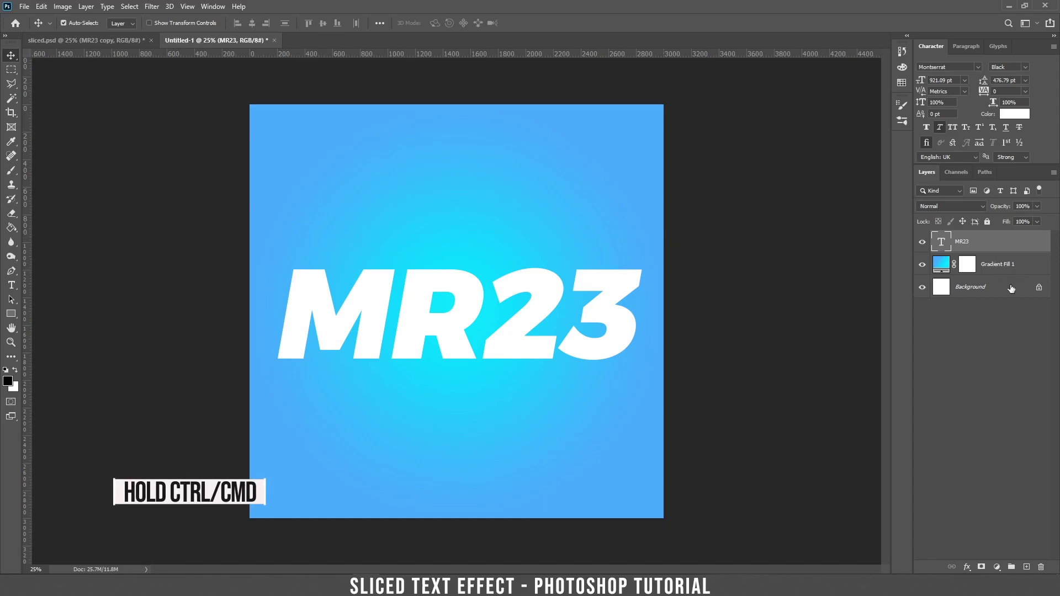
{"action": "left_click", "coordinate": [1003, 292], "text": "ctrl"}
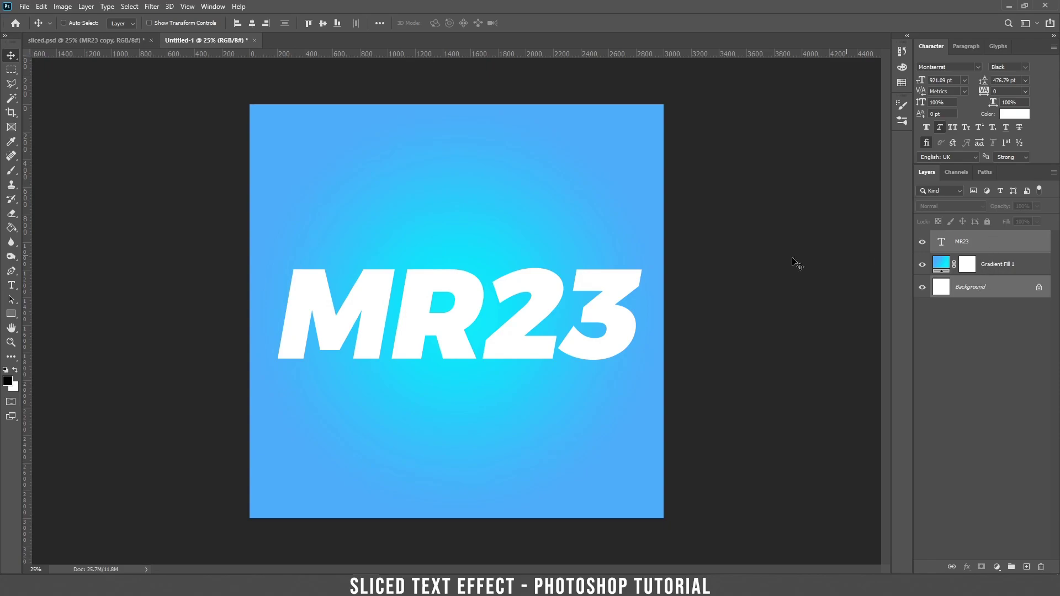
{"action": "left_click", "coordinate": [252, 23]}
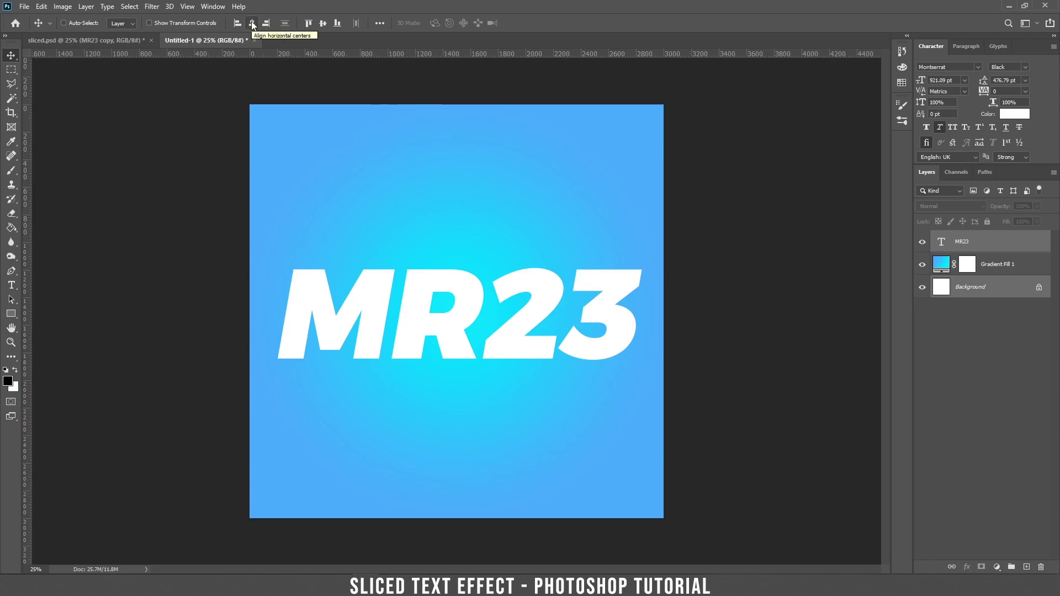
{"action": "left_click", "coordinate": [252, 23]}
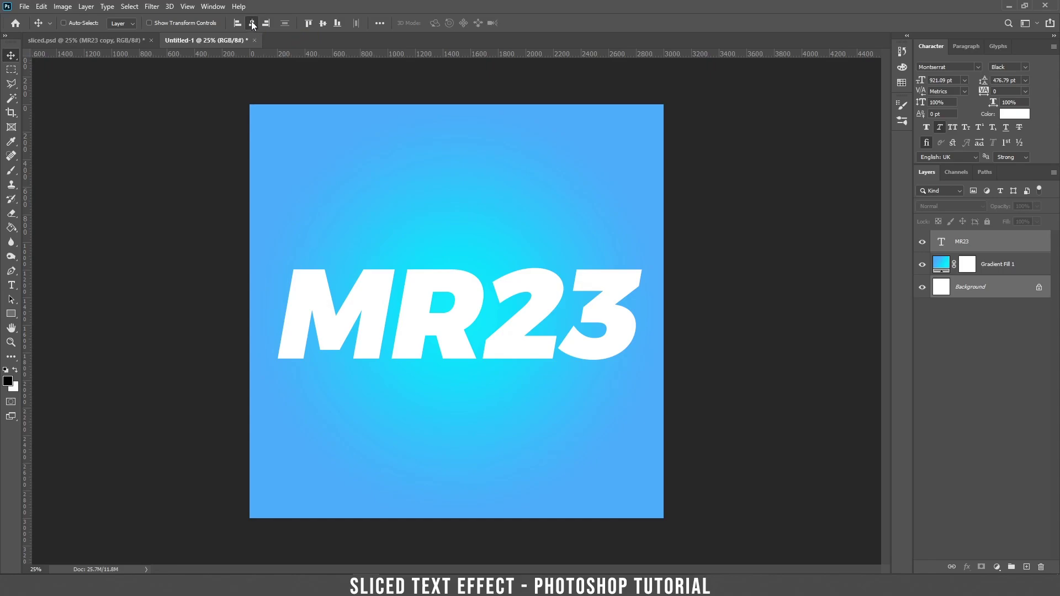
{"action": "left_click", "coordinate": [322, 23]}
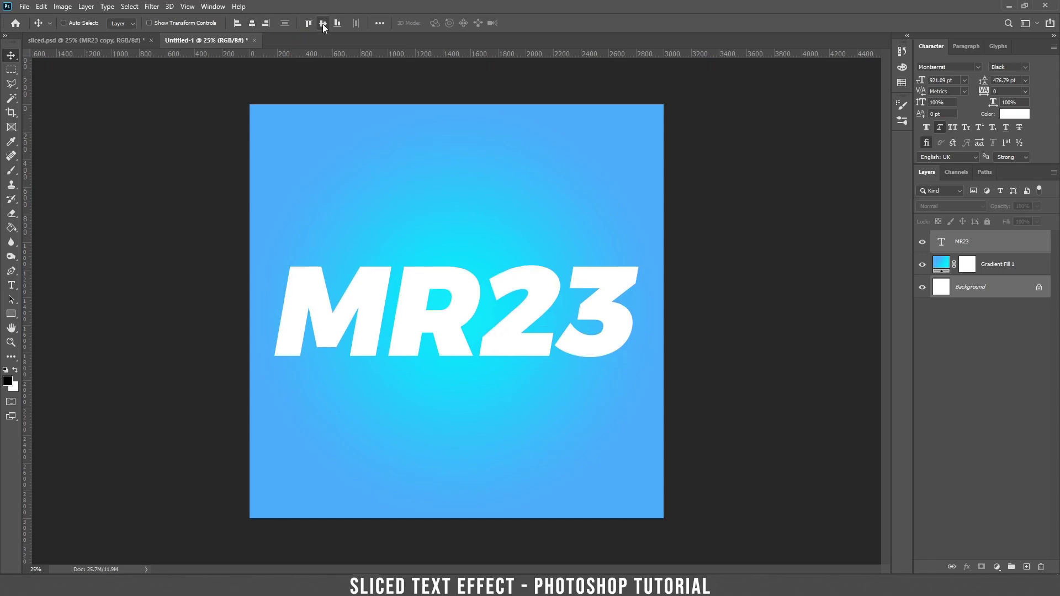
{"action": "left_click", "coordinate": [991, 250]}
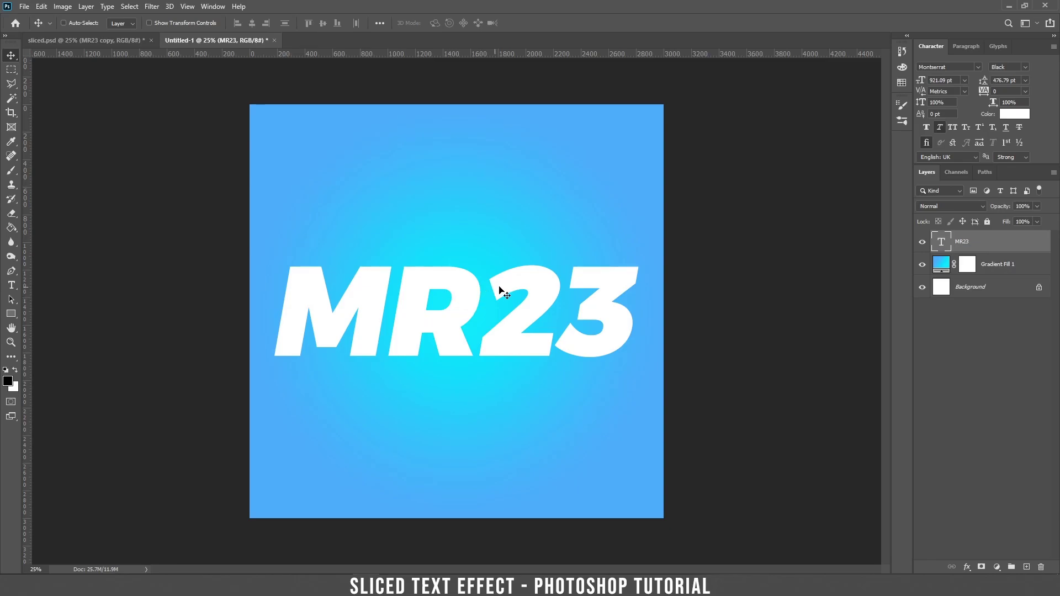
- Convert the MR23 text layer to a Smart Object from its layer menu
{"action": "key", "text": "m"}
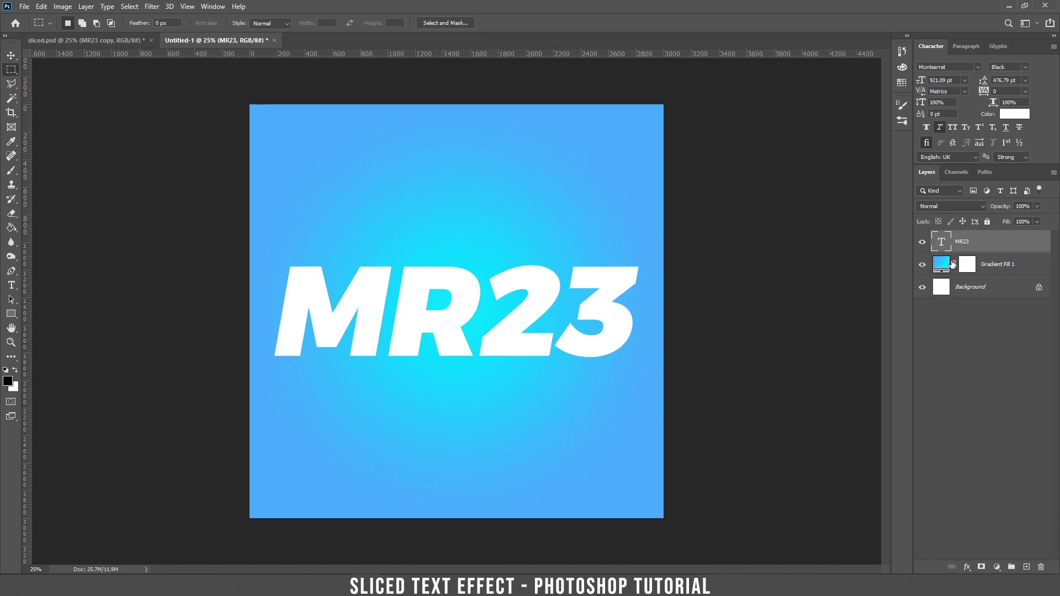
{"action": "right_click", "coordinate": [983, 244]}
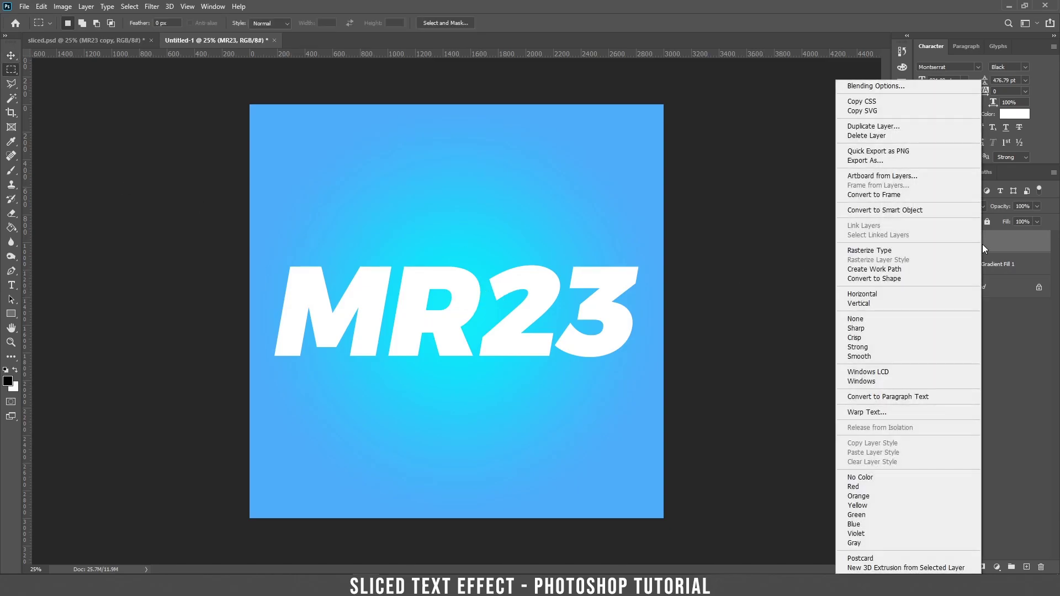
{"action": "left_click", "coordinate": [922, 208]}
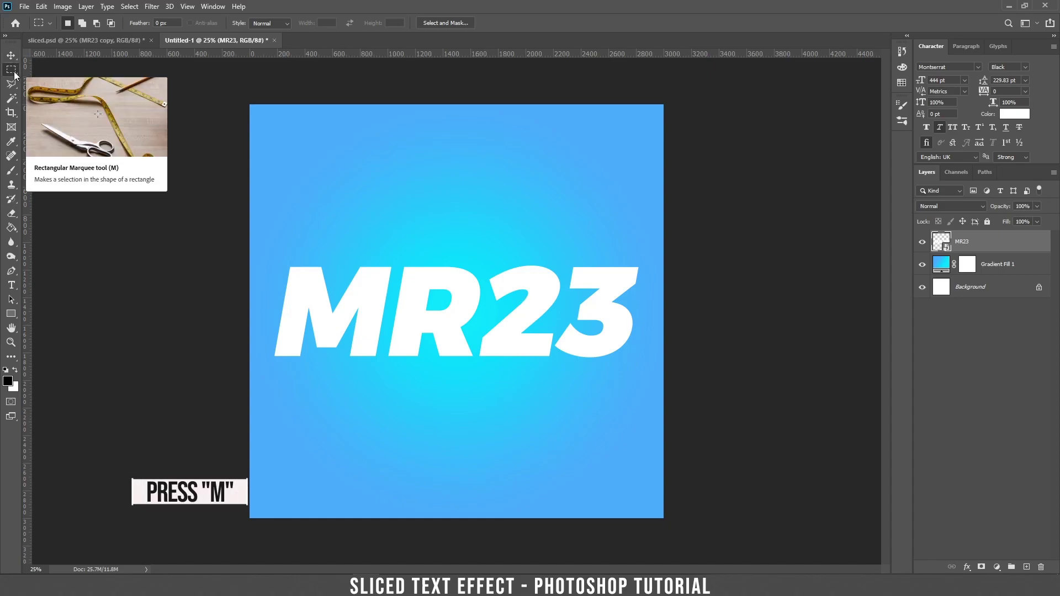
- Select the lower half of the MR23 letters and add a layer mask from it
{"action": "left_click_drag", "start_coordinate": [260, 313], "coordinate": [643, 395]}
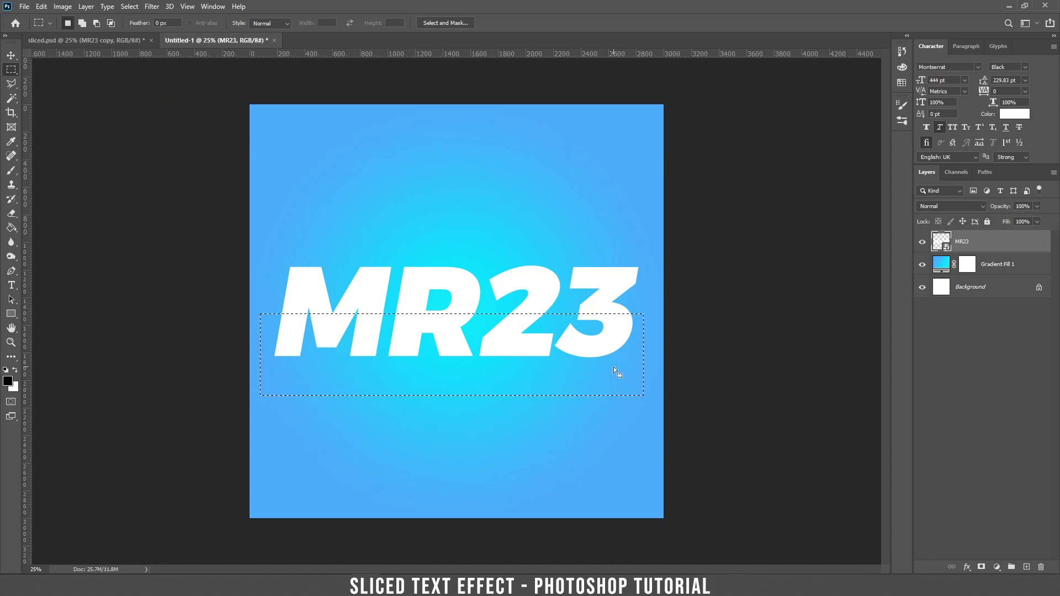
{"action": "left_click", "coordinate": [981, 567]}
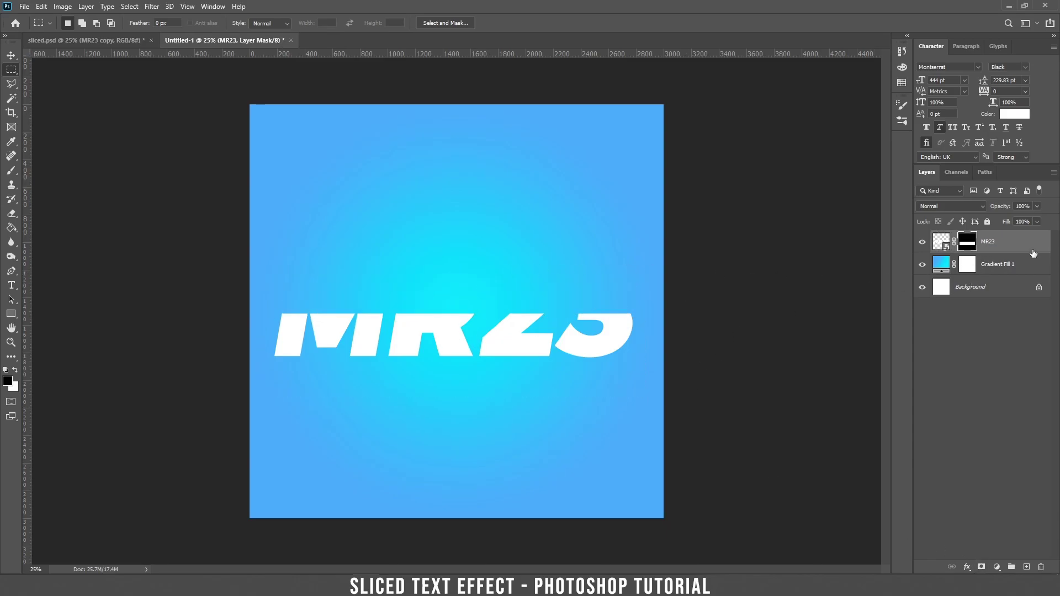
- Duplicate the masked MR23 layer and name the copy 'top text'
{"action": "right_click", "coordinate": [1020, 243]}
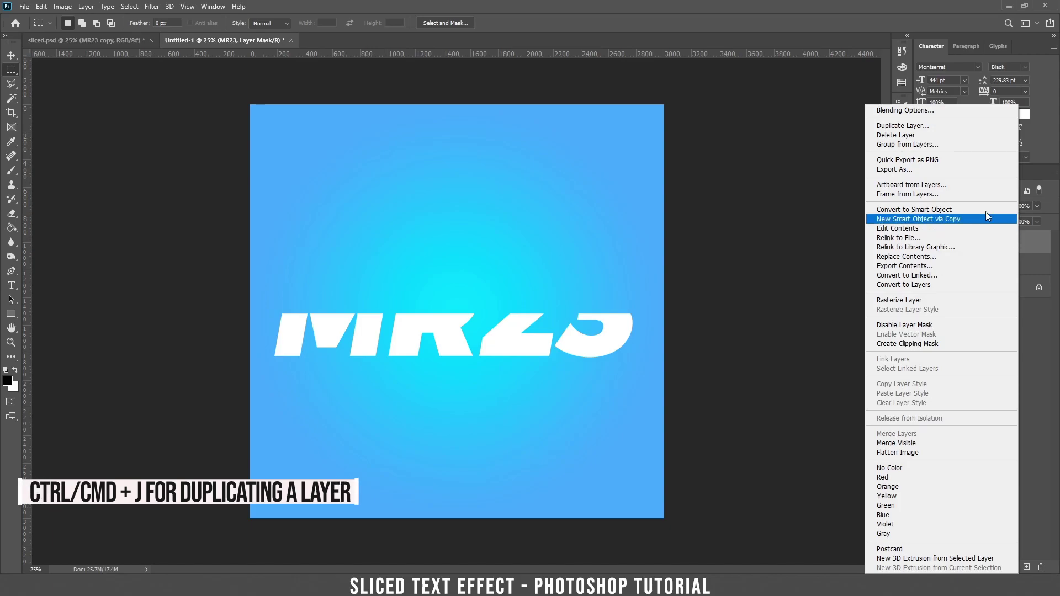
{"action": "left_click", "coordinate": [903, 125]}
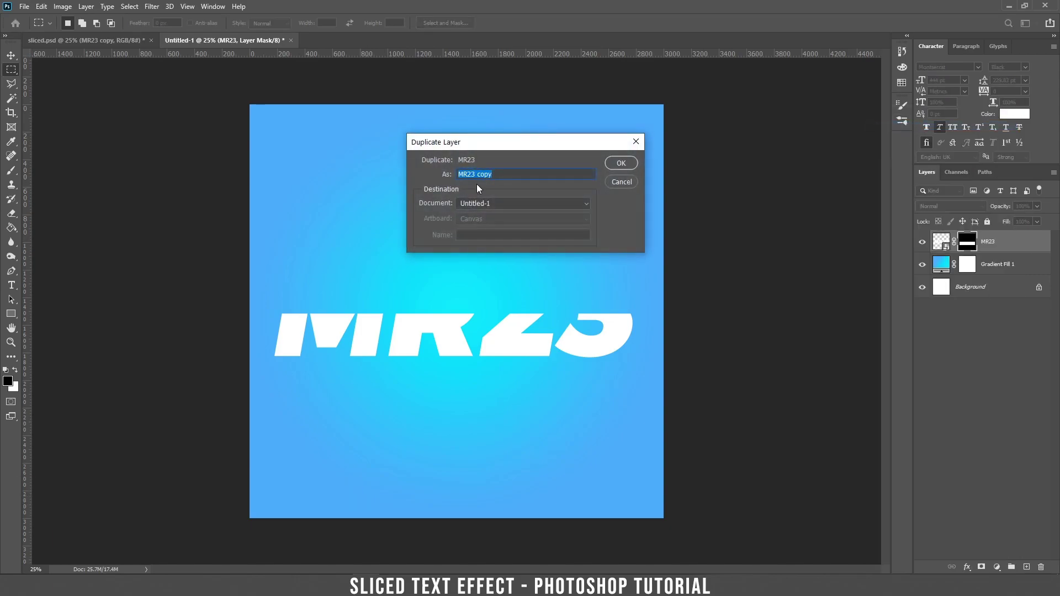
{"action": "type", "text": "top text"}
{"action": "key", "text": "Return"}
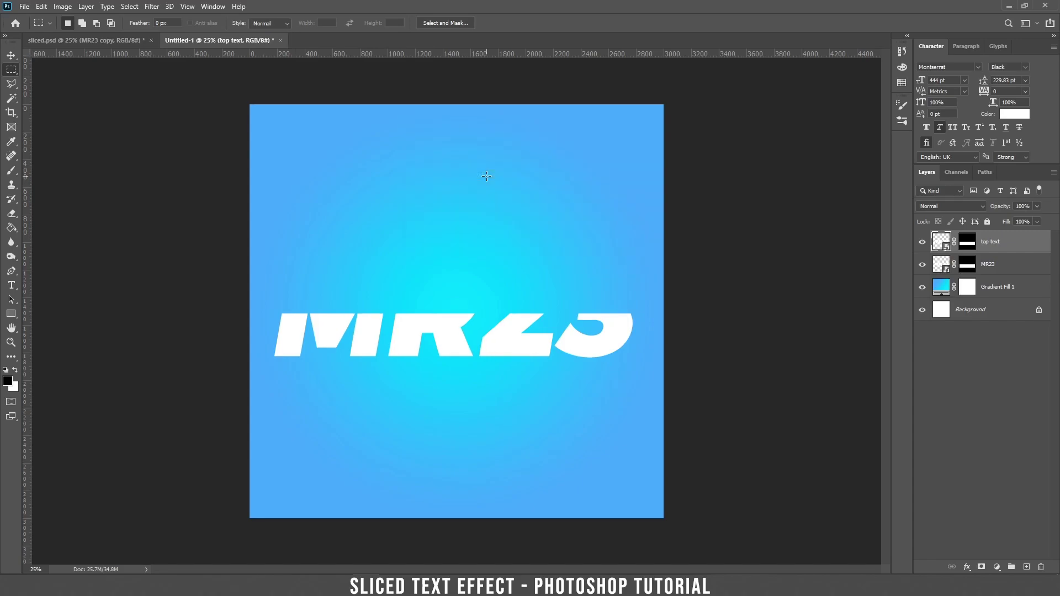
- Rename the original MR23 layer to 'bottom text'
{"action": "double_click", "coordinate": [988, 264]}
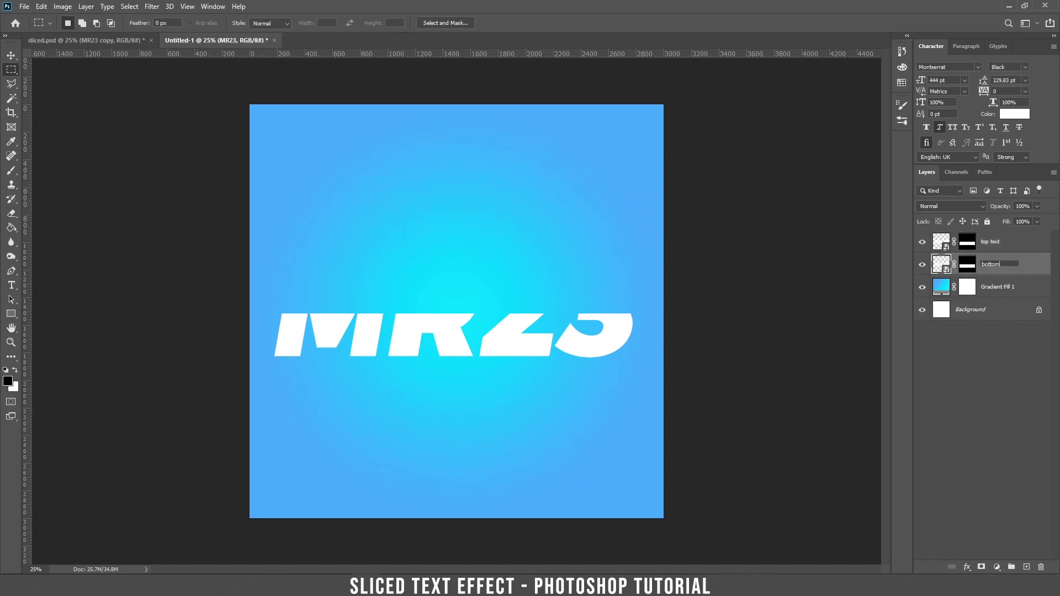
{"action": "type", "text": "bottom text"}
{"action": "key", "text": "Return"}
{"action": "left_click", "coordinate": [968, 245]}
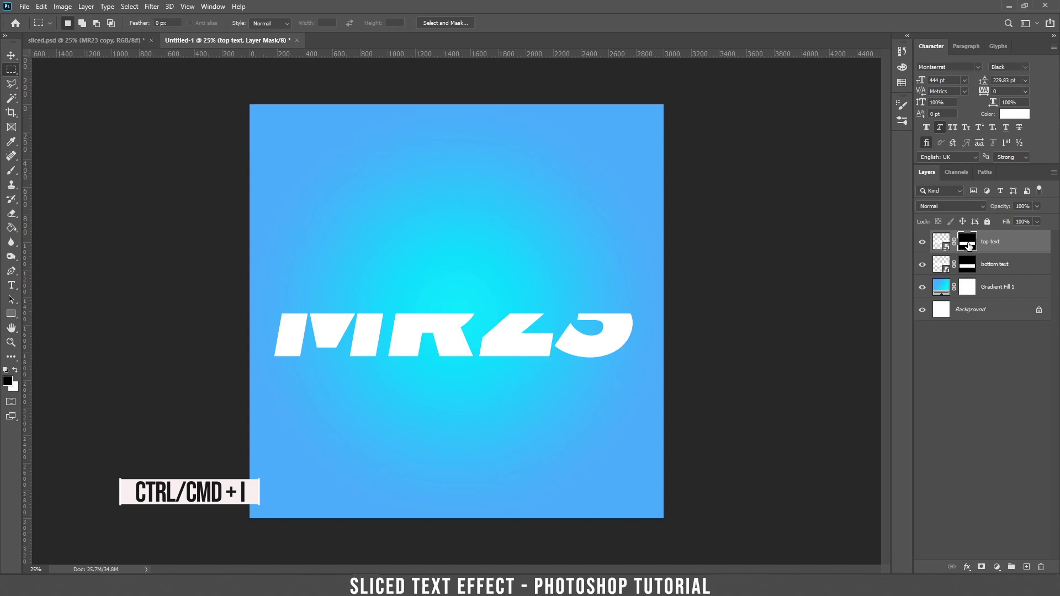
- Invert the top text mask and shift the top half slightly left for the sliced look
{"action": "key", "text": "ctrl+i"}
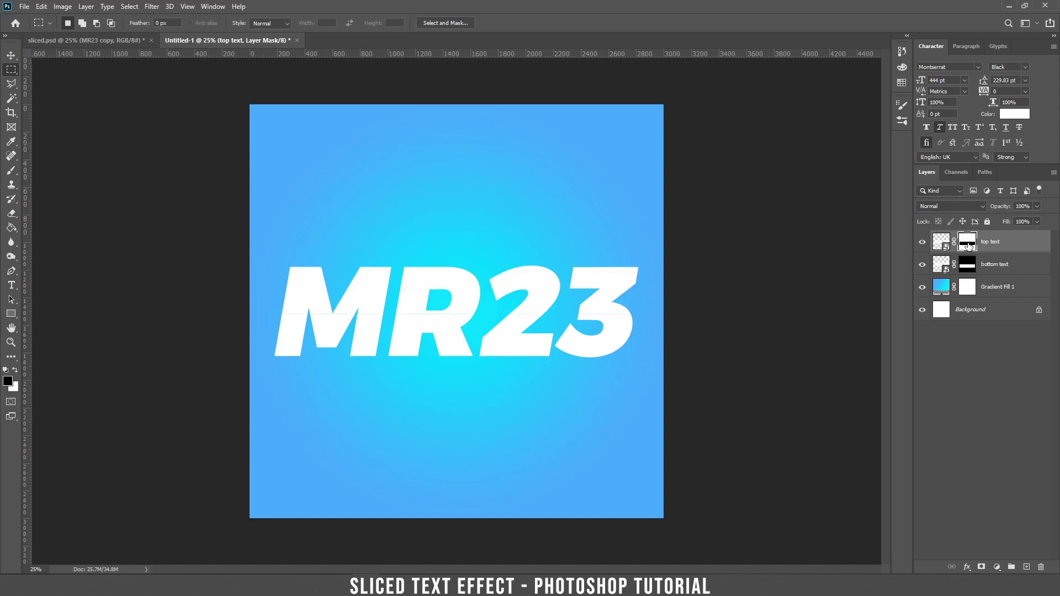
{"action": "key", "text": "v"}
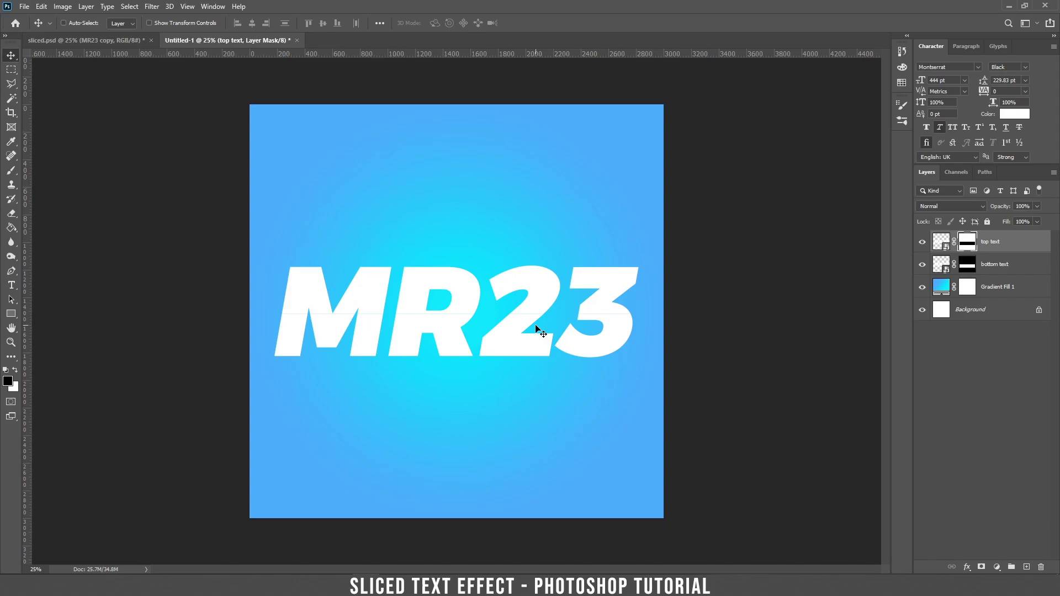
{"action": "mouse_move", "coordinate": [536, 327]}
{"action": "left_mouse_down"}
{"action": "mouse_move", "coordinate": [475, 291]}
{"action": "mouse_move", "coordinate": [515, 291]}
{"action": "mouse_move", "coordinate": [482, 291]}
{"action": "mouse_move", "coordinate": [555, 321]}
{"action": "left_mouse_up"}
{"action": "key", "text": "shift+Left"}
{"action": "key", "text": "shift+Left"}
{"action": "key", "text": "shift+Left"}
{"action": "key", "text": "shift+Left"}
{"action": "key", "text": "shift+Left"}
{"action": "key", "text": "shift+Left"}
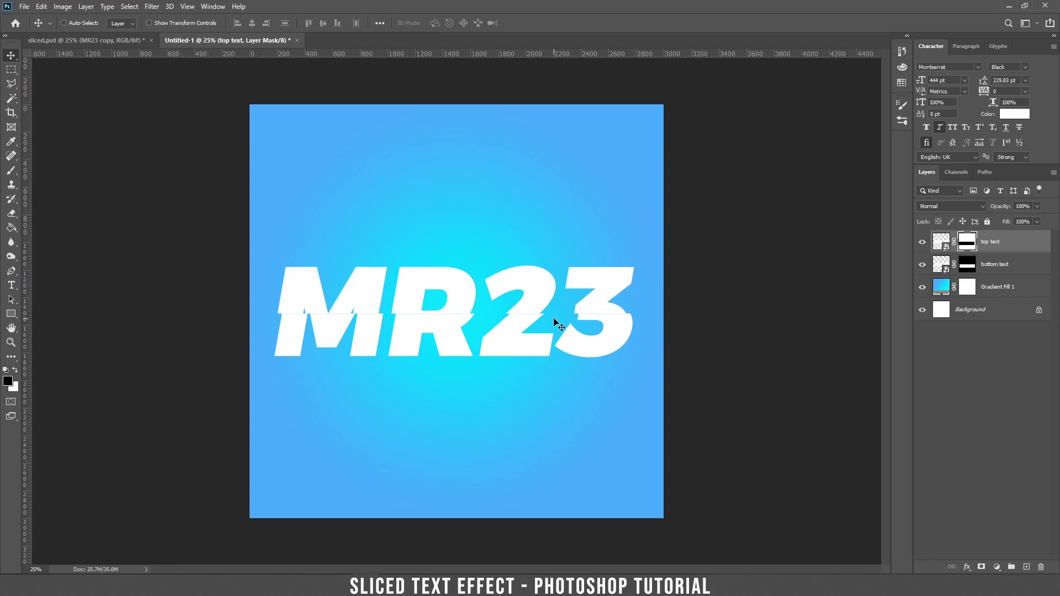
{"action": "key", "text": "shift+Left"}
{"action": "key", "text": "shift+Left"}
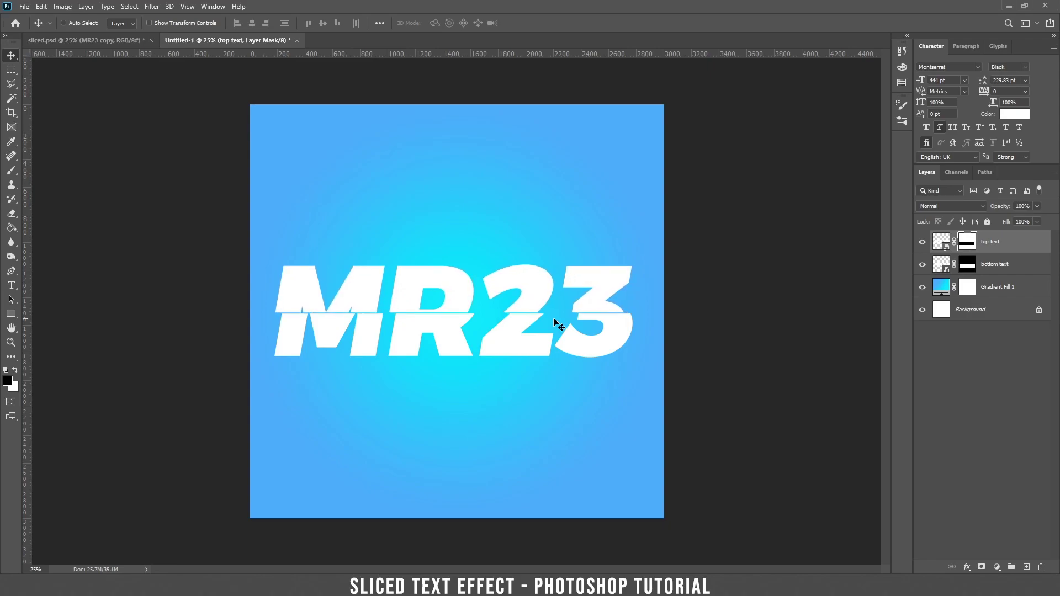
{"action": "key", "text": "alt+bracketleft"}
{"action": "key", "text": "t"}
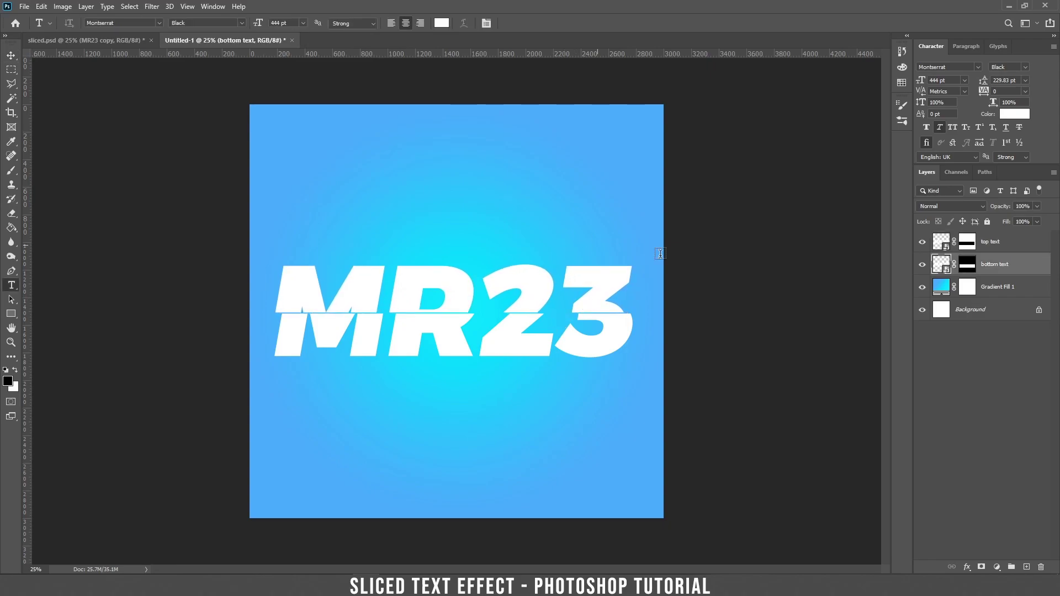
- Edit the bottom text smart object's text to 1234 and save its contents
{"action": "double_click", "coordinate": [940, 266]}
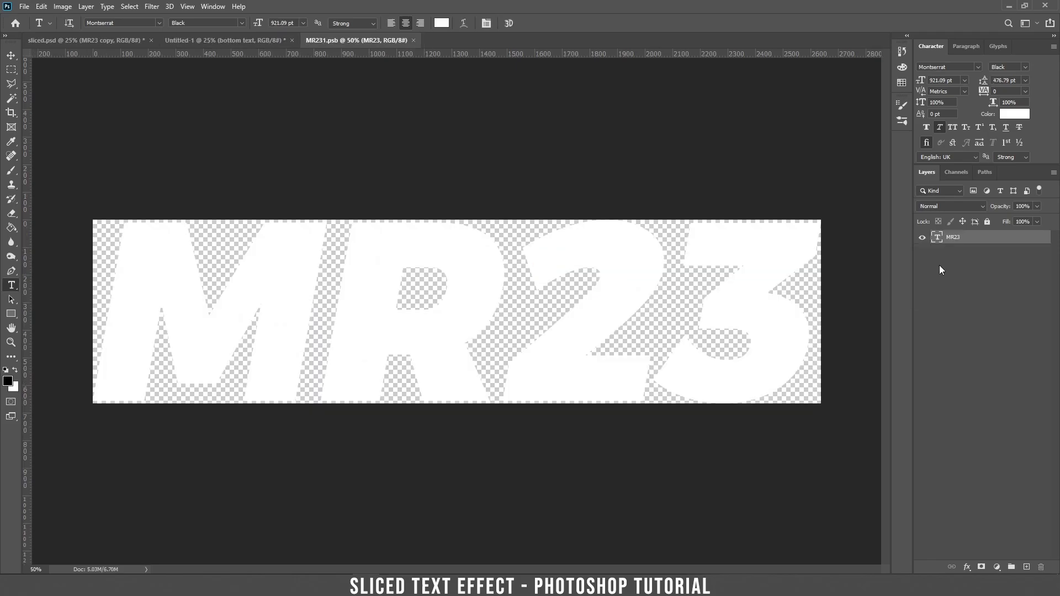
{"action": "double_click", "coordinate": [454, 304]}
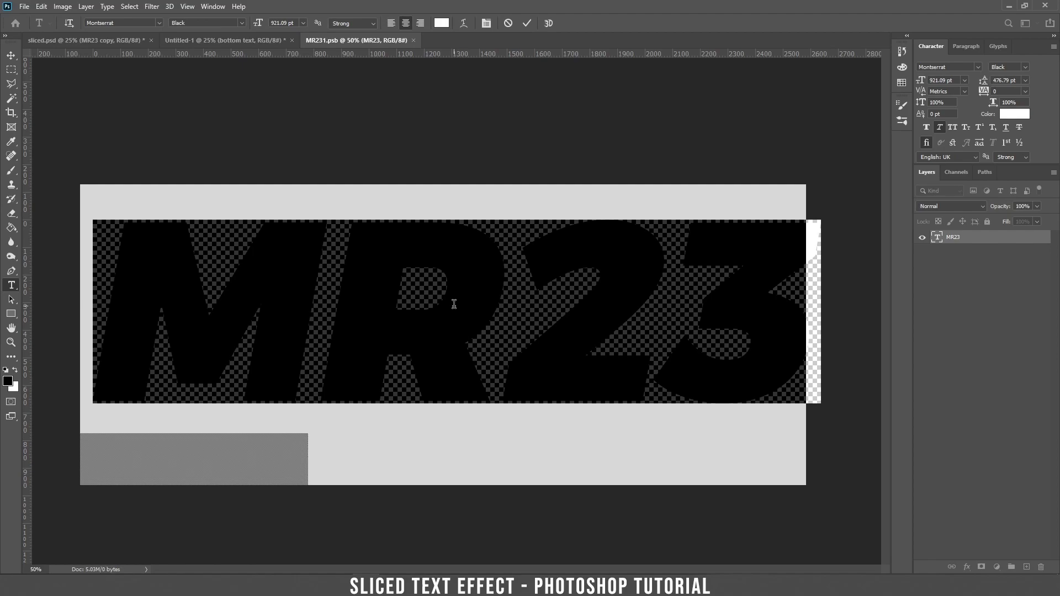
{"action": "type", "text": "1234"}
{"action": "key", "text": "ctrl+Return"}
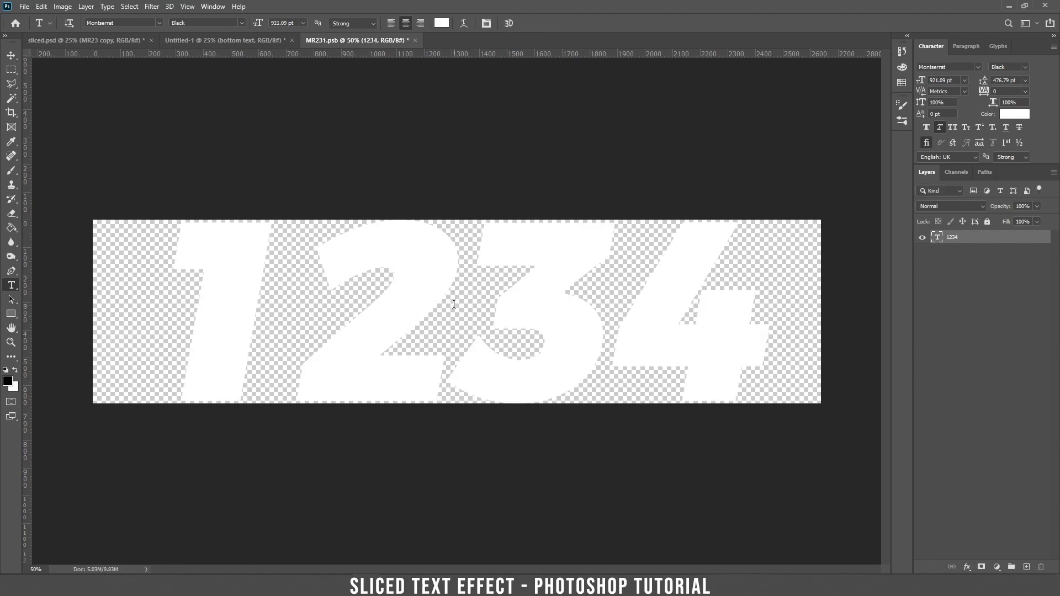
{"action": "key", "text": "v"}
{"action": "key", "text": "ctrl+s"}
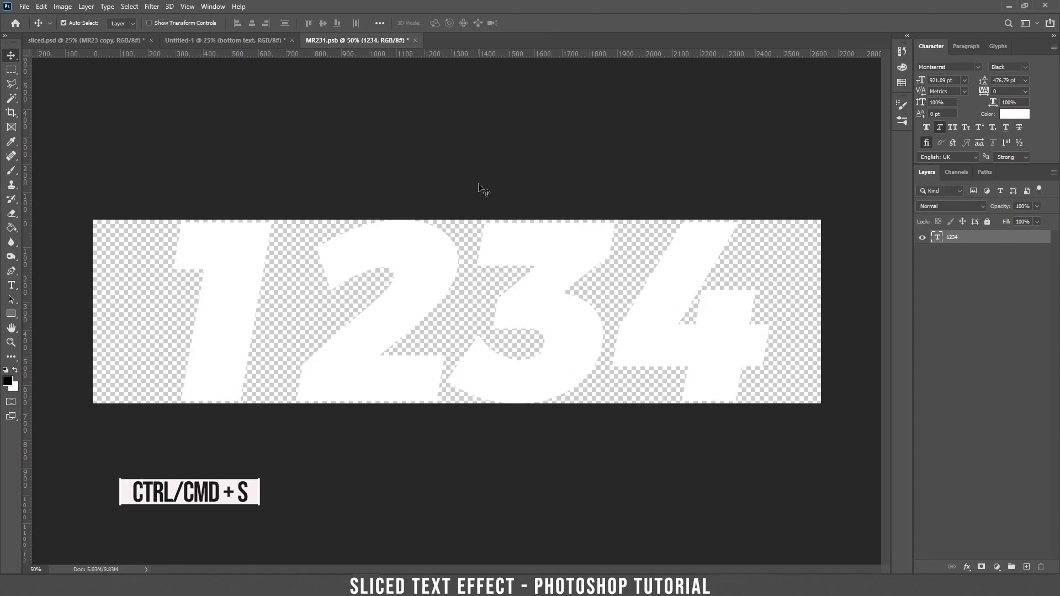
{"action": "left_click", "coordinate": [240, 42]}
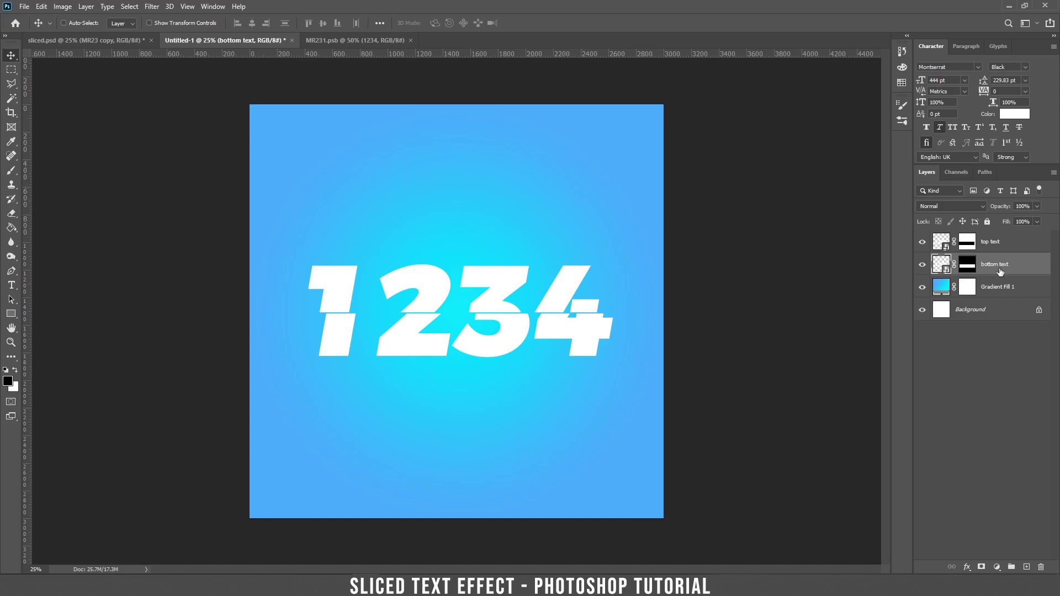
- Close MR231.psb, group the top and bottom text layers, and hide Group 1
{"action": "left_click", "coordinate": [411, 40]}
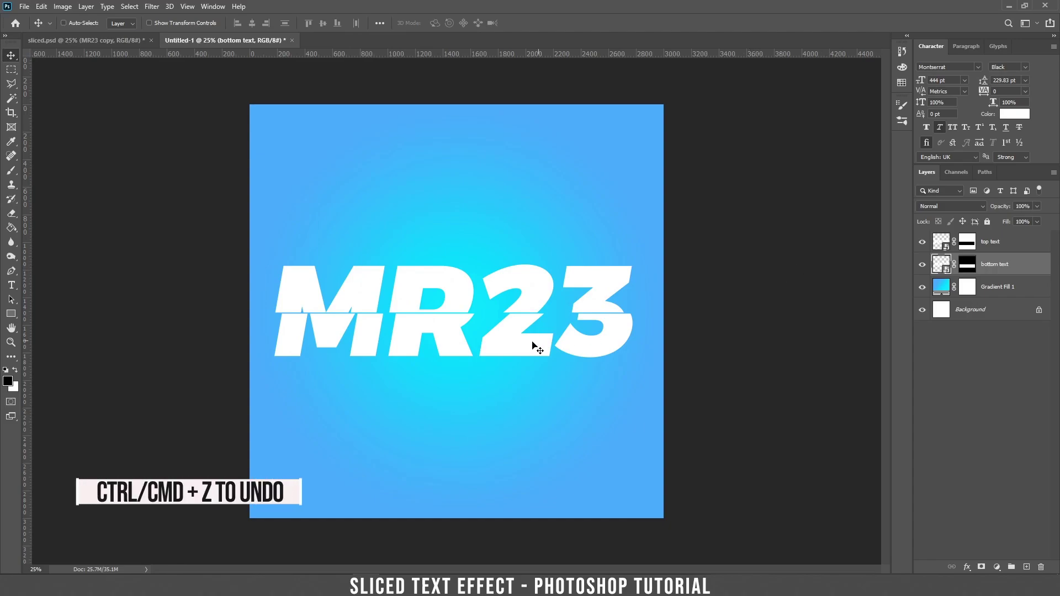
{"action": "left_click", "coordinate": [1018, 245], "text": "shift"}
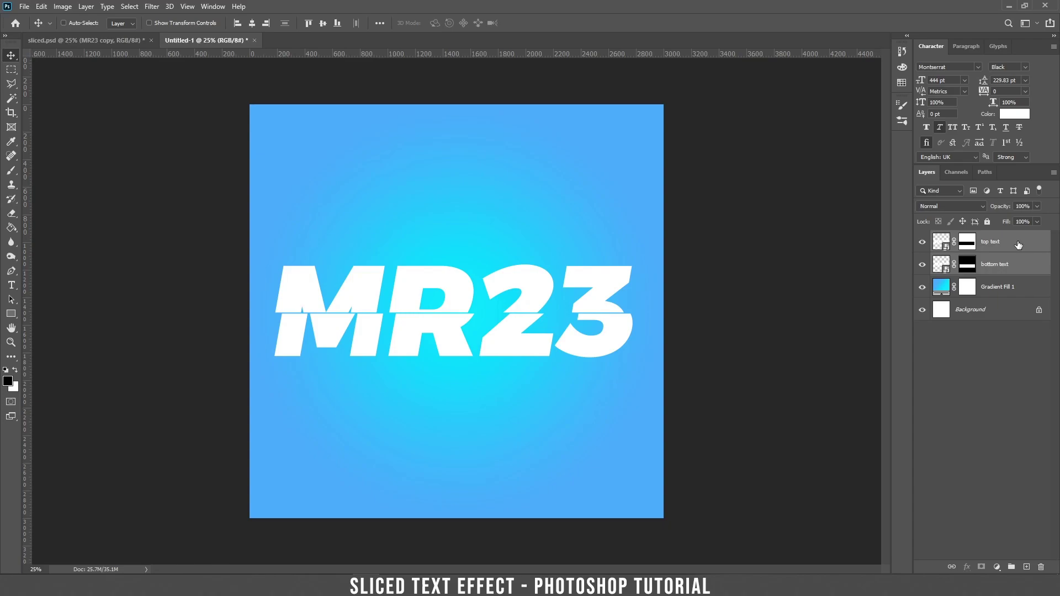
{"action": "left_click", "coordinate": [1011, 568]}
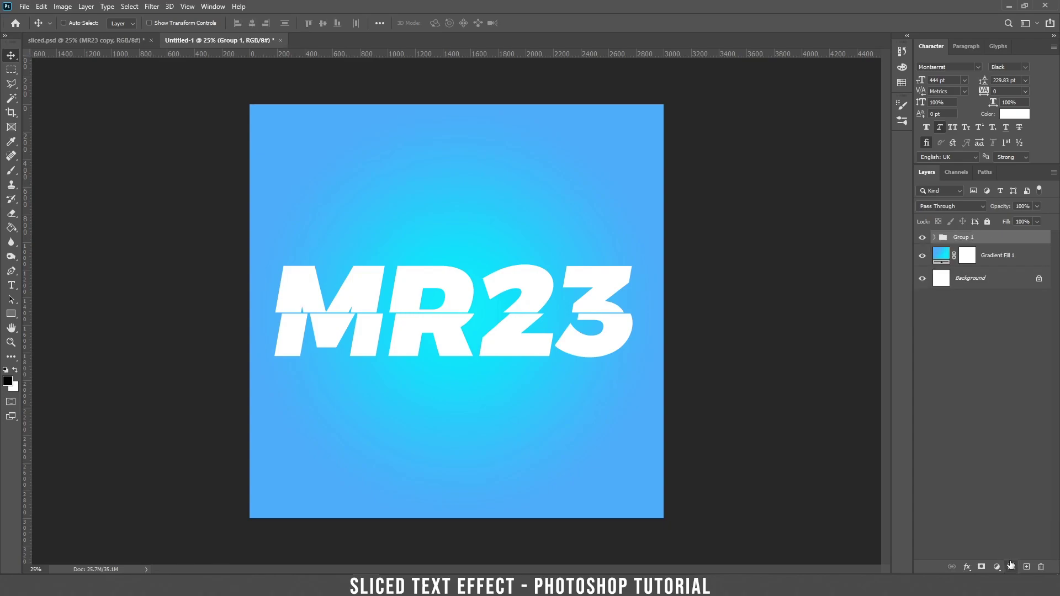
{"action": "left_click", "coordinate": [923, 240]}
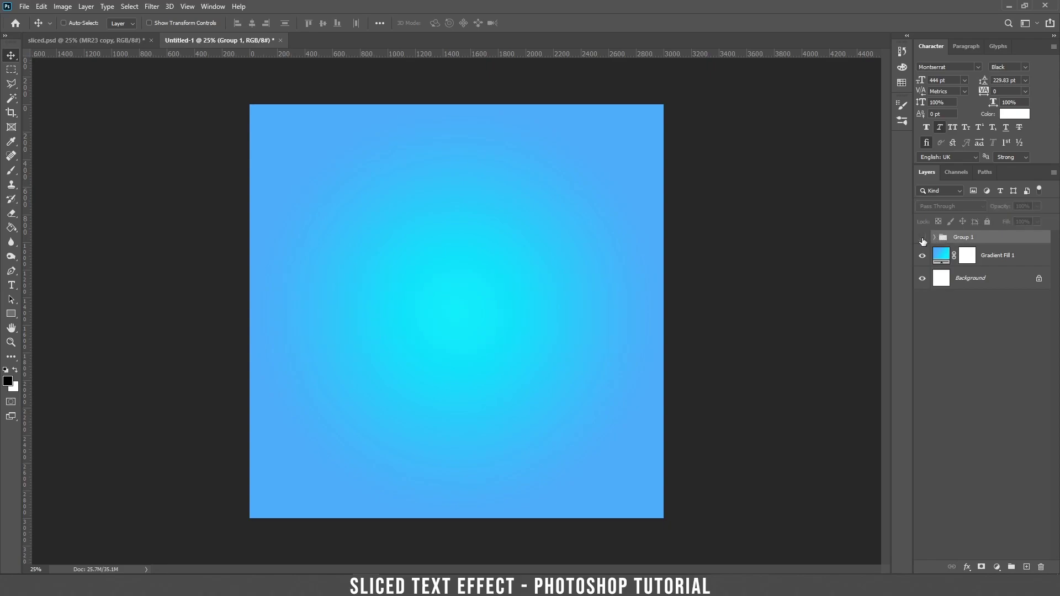
- Type a new MR23 text layer, enlarge it and move it lower on the canvas
{"action": "key", "text": "t"}
{"action": "left_click", "coordinate": [355, 317]}
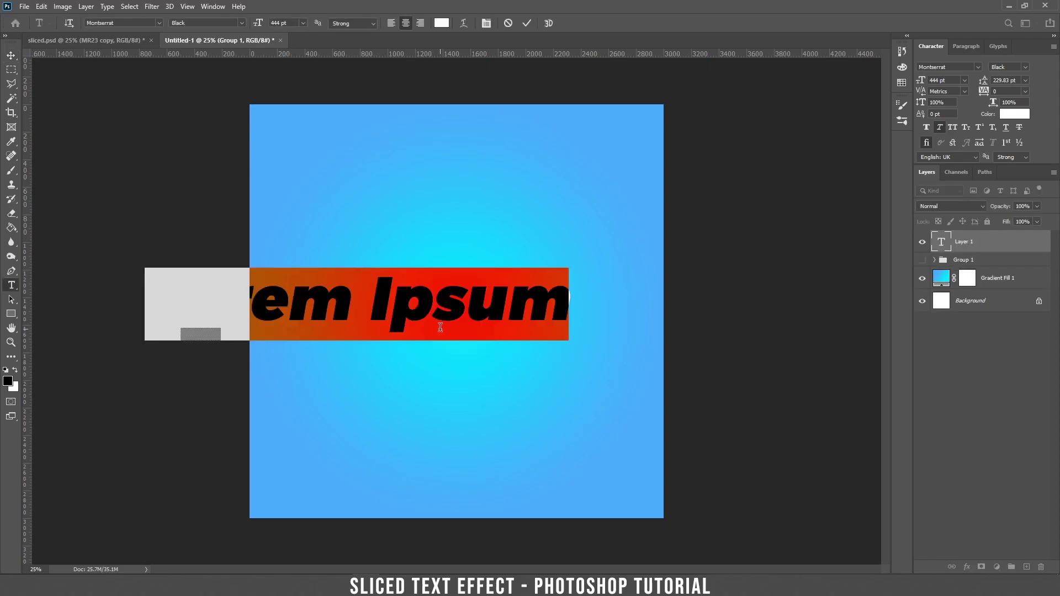
{"action": "type", "text": "Mr"}
{"action": "key", "text": "BackSpace"}
{"action": "type", "text": "R"}
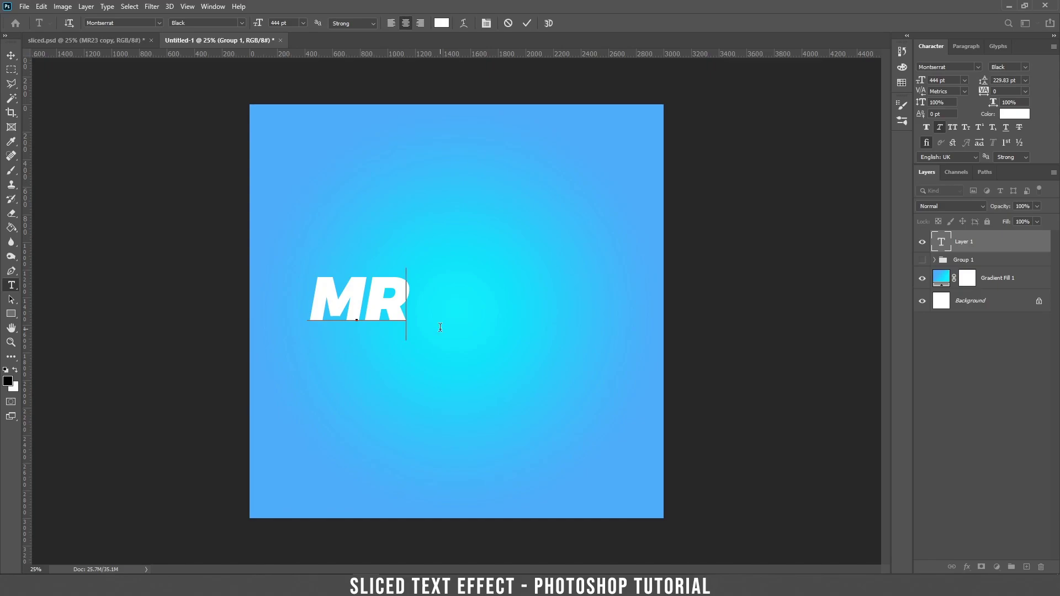
{"action": "type", "text": "23"}
{"action": "key", "text": "ctrl+Return"}
{"action": "key", "text": "ctrl+t"}
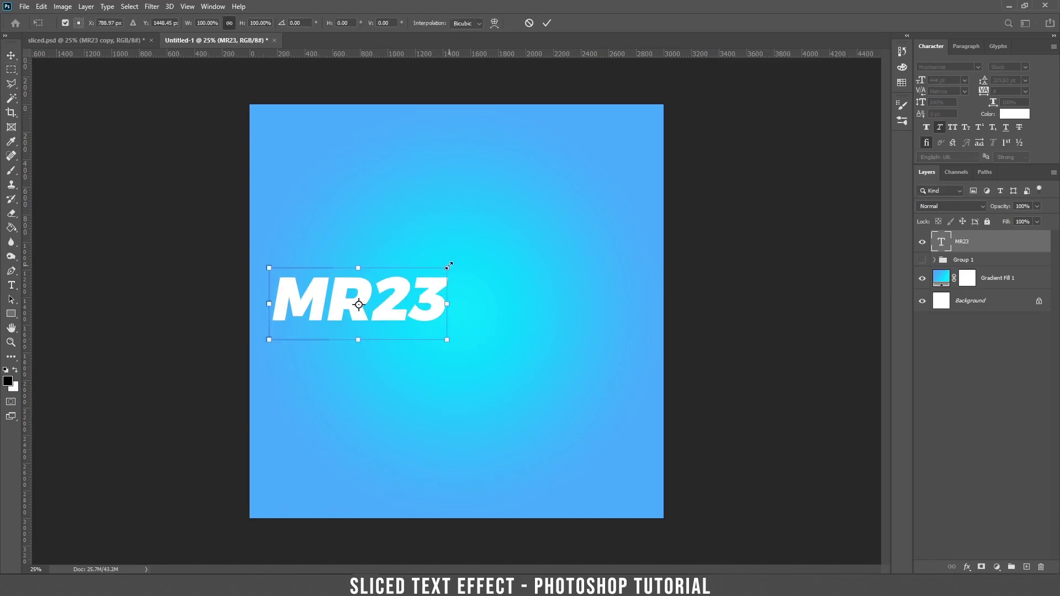
{"action": "left_click_drag", "start_coordinate": [449, 265], "coordinate": [651, 185]}
{"action": "left_click_drag", "start_coordinate": [597, 256], "coordinate": [592, 321]}
{"action": "key", "text": "Return"}
- Convert the new MR23 to a Smart Object and centre it on Background horizontally and vertically
{"action": "right_click", "coordinate": [1009, 242]}
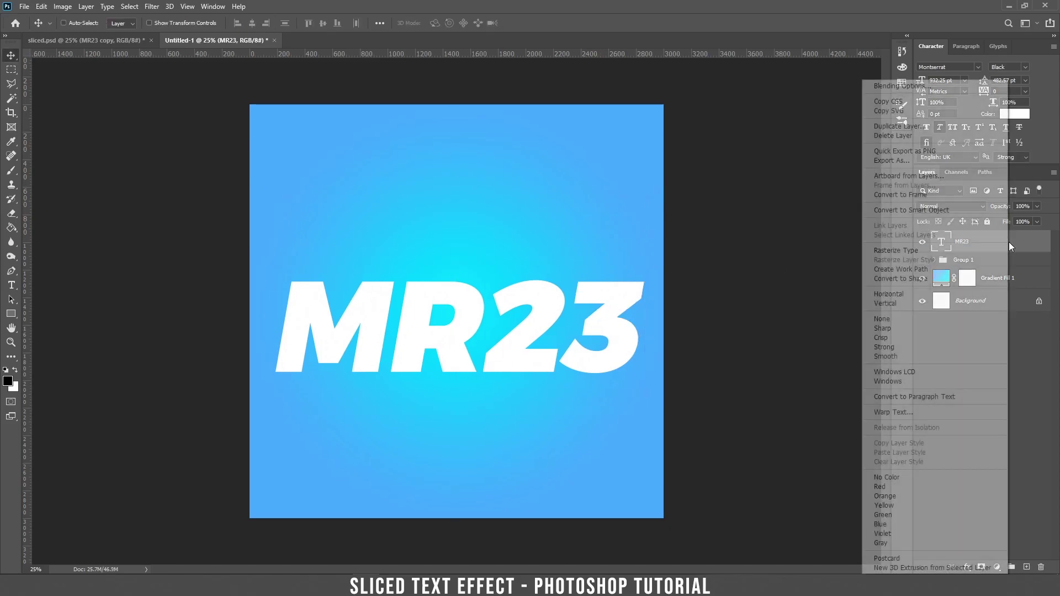
{"action": "left_click", "coordinate": [913, 210]}
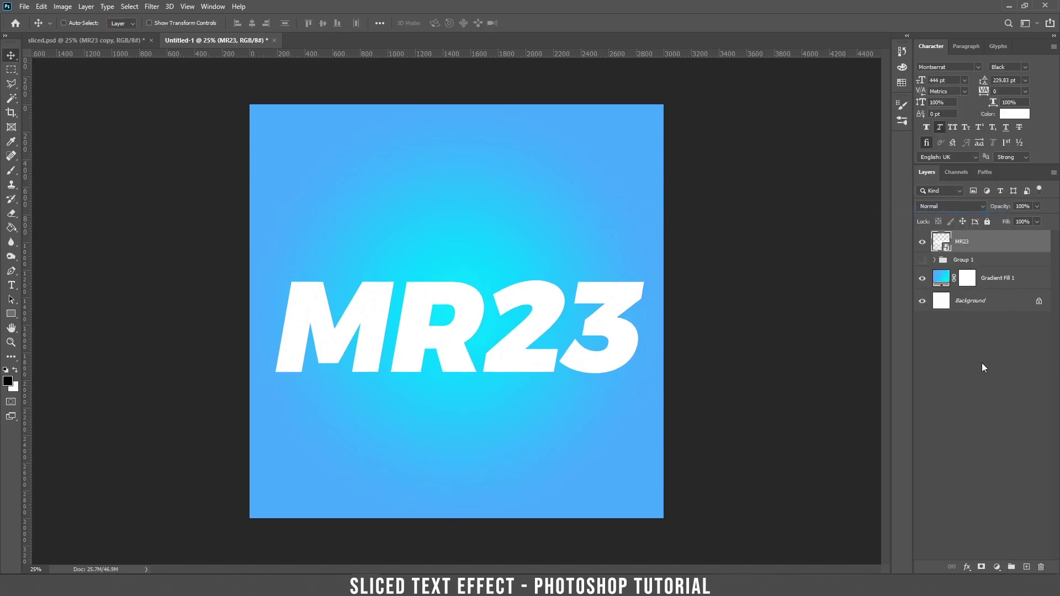
{"action": "left_click", "coordinate": [999, 306], "text": "ctrl"}
{"action": "left_click", "coordinate": [308, 23]}
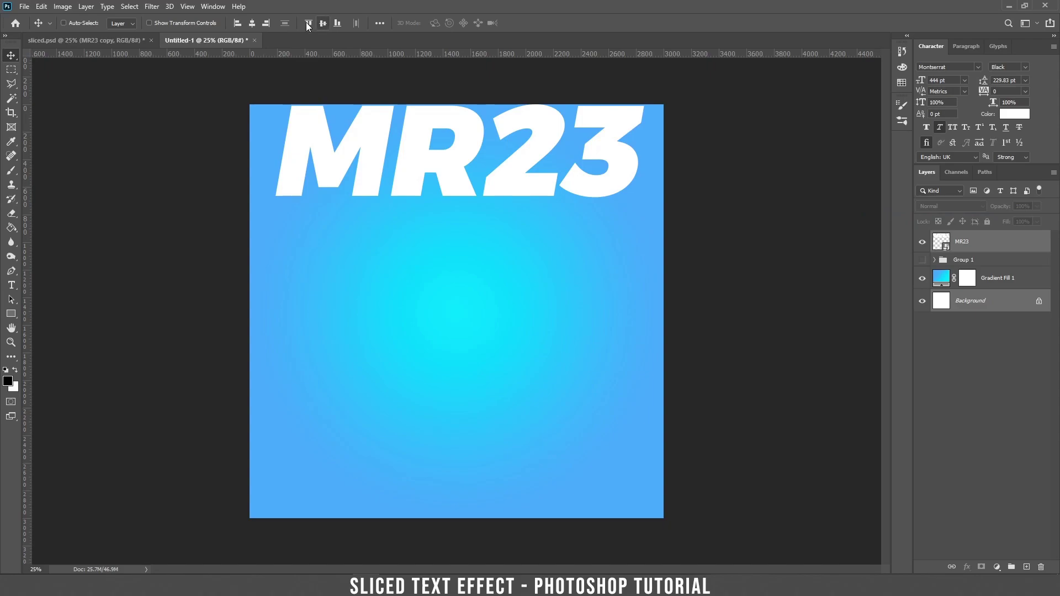
{"action": "left_click", "coordinate": [323, 23]}
{"action": "left_click", "coordinate": [252, 24]}
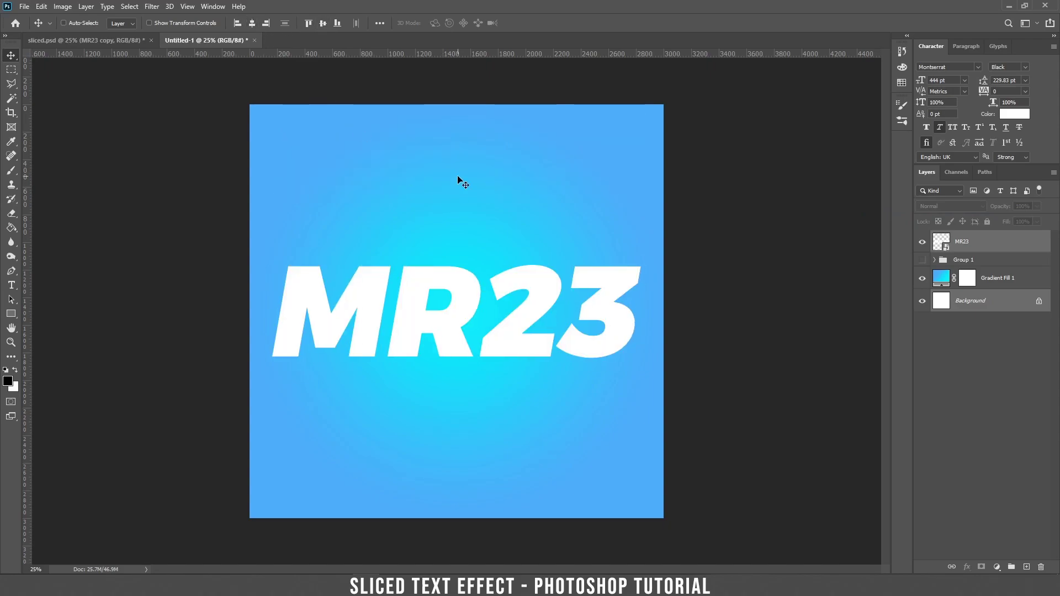
{"action": "left_click", "coordinate": [1022, 250]}
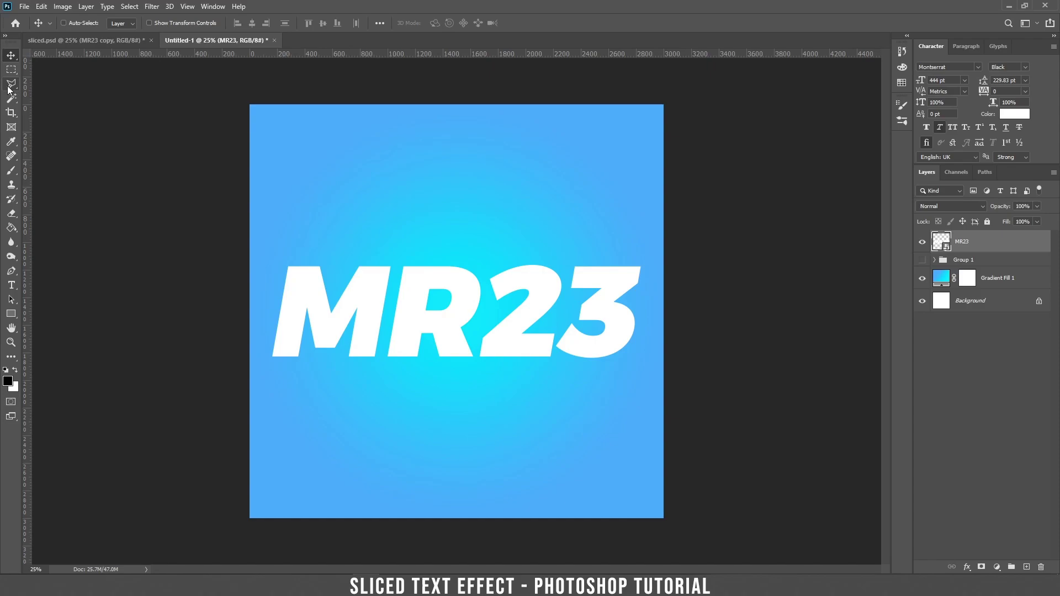
- Draw a diagonal polygonal slice selection across MR23 and mask the layer with it
{"action": "key", "text": "l"}
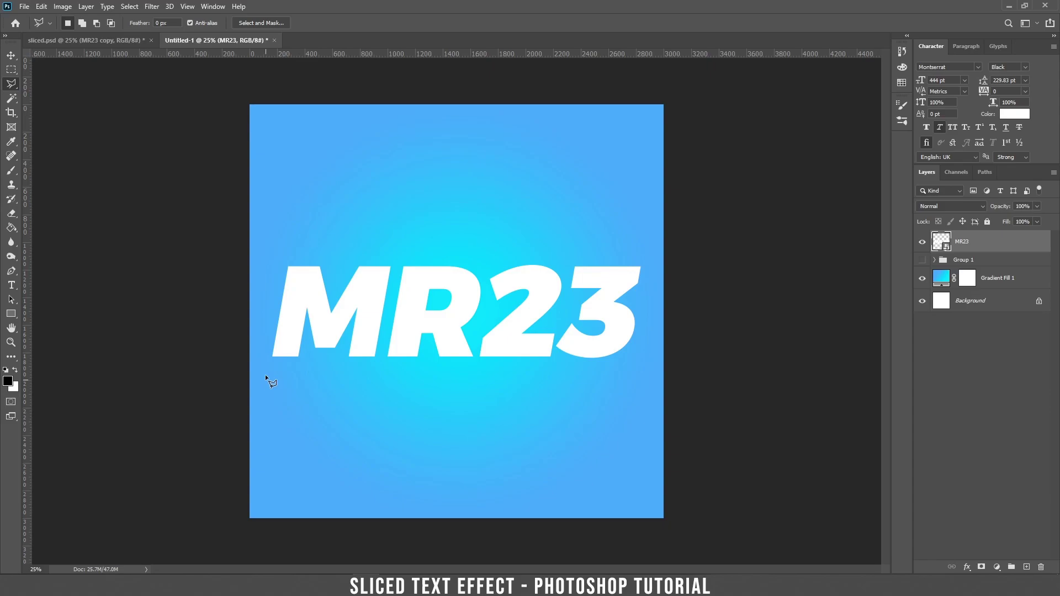
{"action": "left_click", "coordinate": [258, 357]}
{"action": "left_click", "coordinate": [647, 268]}
{"action": "left_click", "coordinate": [624, 458]}
{"action": "left_click", "coordinate": [437, 427]}
{"action": "key", "text": "Escape"}
{"action": "left_click", "coordinate": [267, 363]}
{"action": "left_click", "coordinate": [981, 567]}
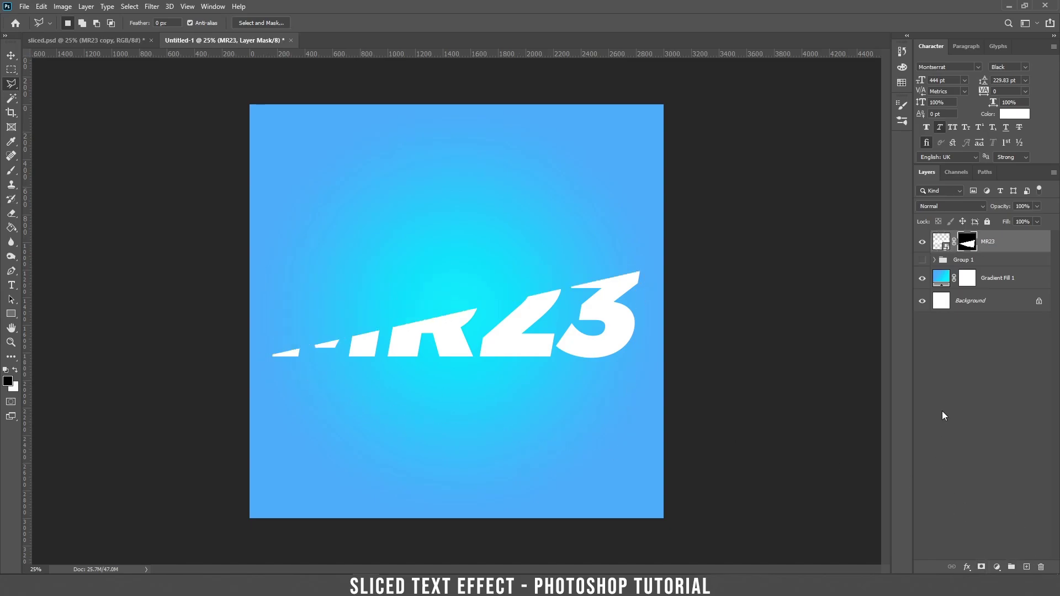
- Duplicate the MR23 layer as 'top text' and rename the original to 'bottom text'
{"action": "right_click", "coordinate": [994, 242]}
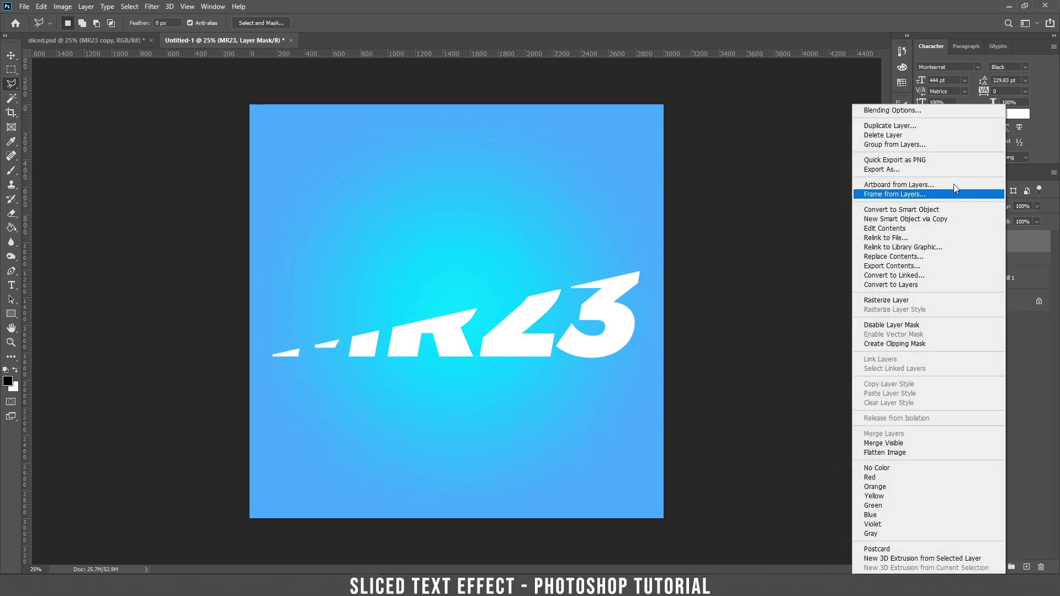
{"action": "left_click", "coordinate": [915, 131]}
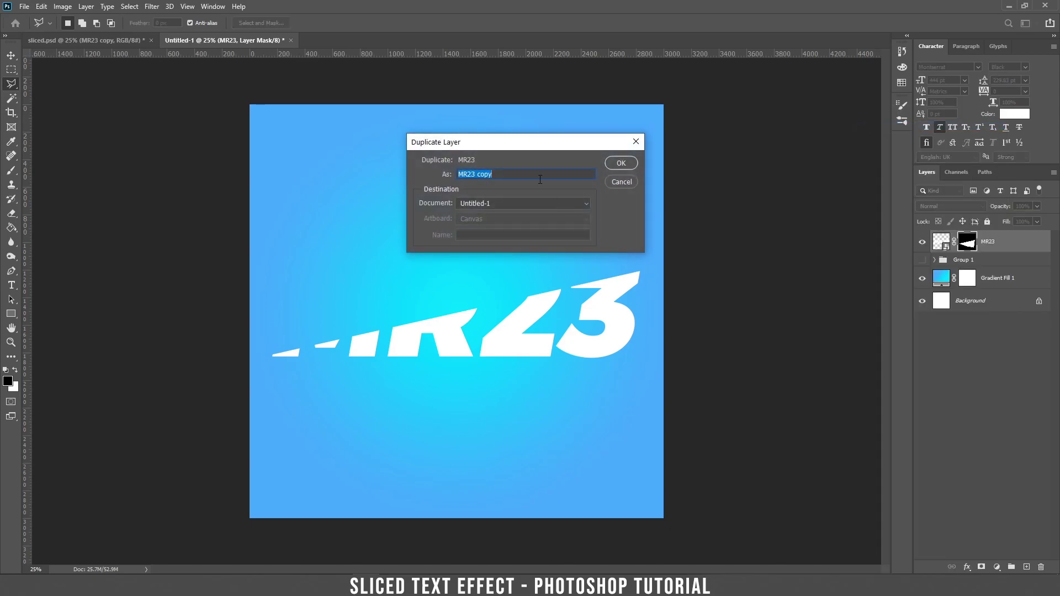
{"action": "type", "text": "top text"}
{"action": "key", "text": "Return"}
{"action": "double_click", "coordinate": [988, 264]}
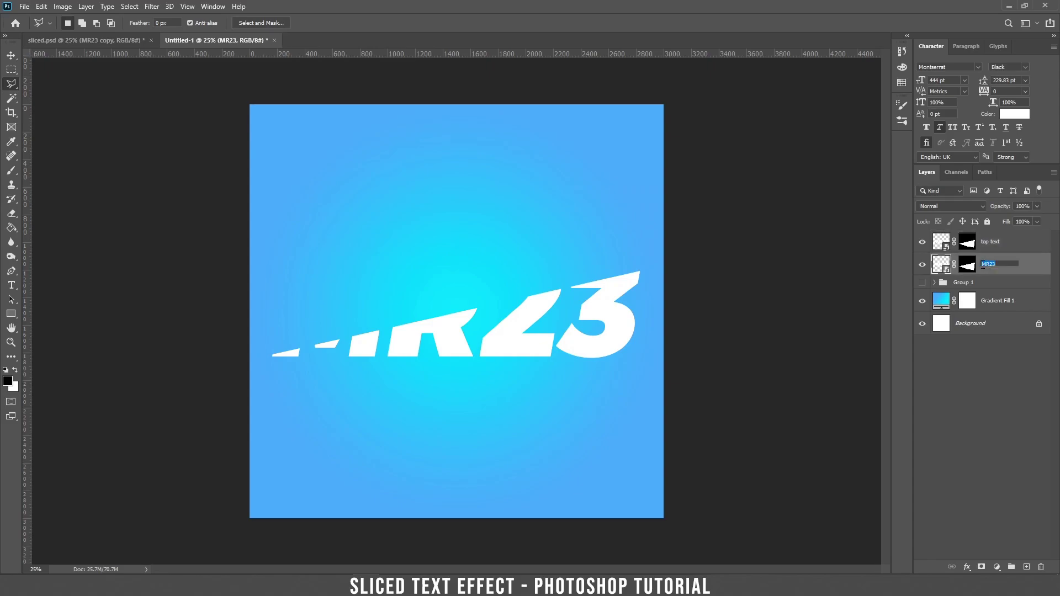
{"action": "type", "text": "bottom text"}
{"action": "key", "text": "Return"}
- Invert the top text layer's mask and nudge the top slice two steps left
{"action": "key", "text": "v"}
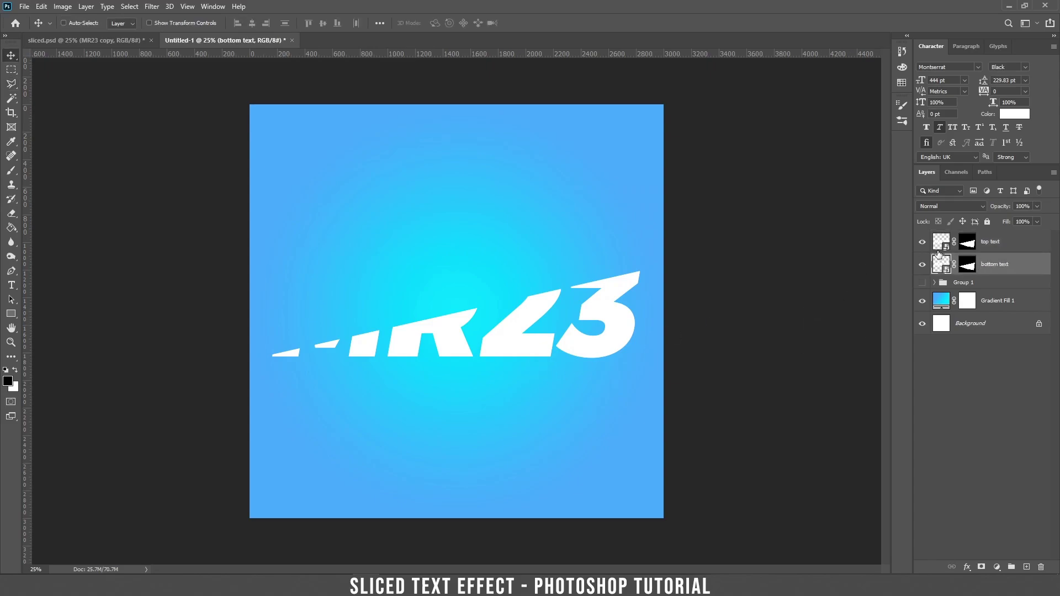
{"action": "left_click", "coordinate": [966, 242]}
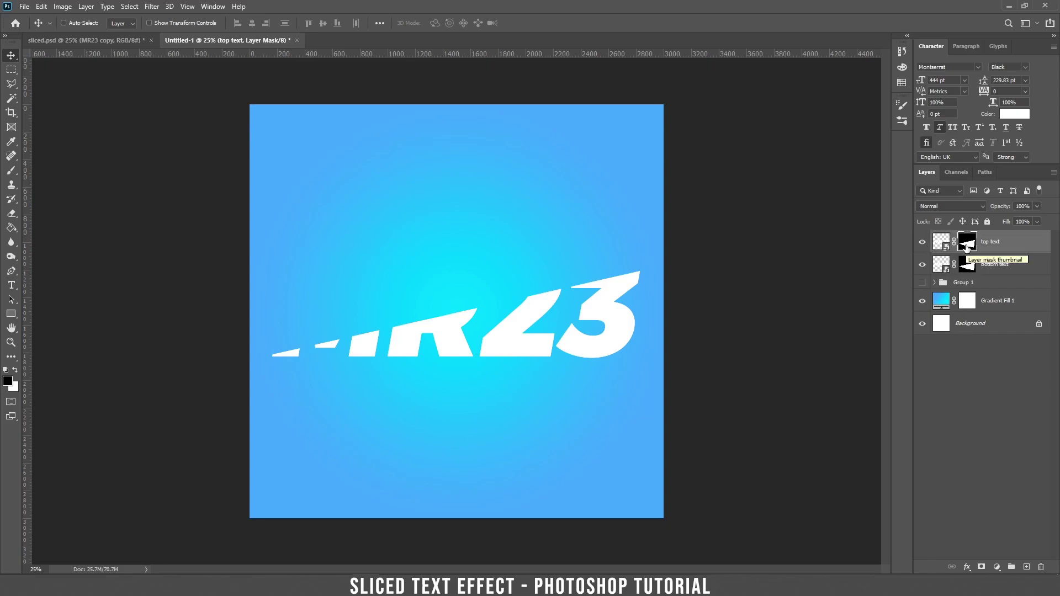
{"action": "key", "text": "ctrl+i"}
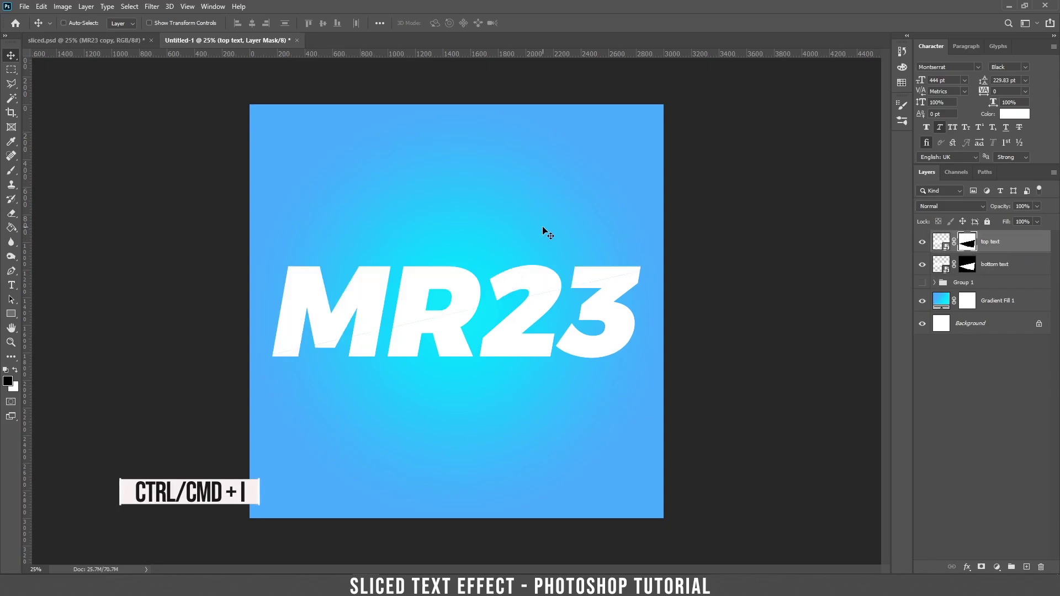
{"action": "key", "text": "Left"}
{"action": "key", "text": "Left"}
{"action": "key", "text": "Left"}
{"action": "key", "text": "Left"}
{"action": "key", "text": "Left"}
{"action": "key", "text": "Left"}
{"action": "key", "text": "Left"}
{"action": "key", "text": "Left"}
{"action": "key", "text": "Left"}
{"action": "key", "text": "Left"}
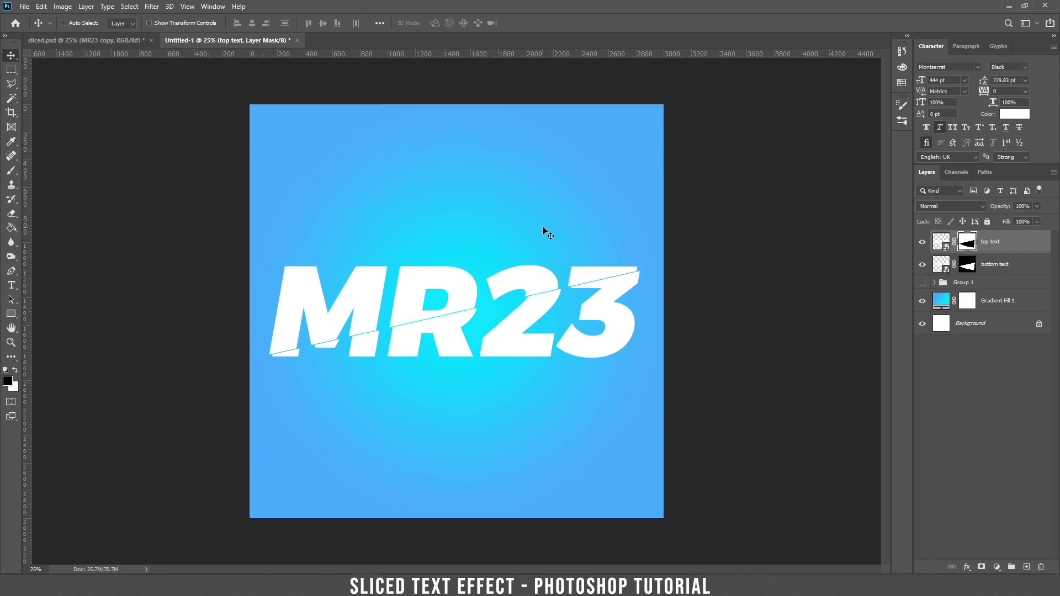
{"action": "key", "text": "Left"}
{"action": "key", "text": "Left"}
{"action": "key", "text": "Left"}
{"action": "key", "text": "Left"}
{"action": "key", "text": "Left"}
{"action": "key", "text": "Left"}
{"action": "key", "text": "Left"}
{"action": "key", "text": "Left"}
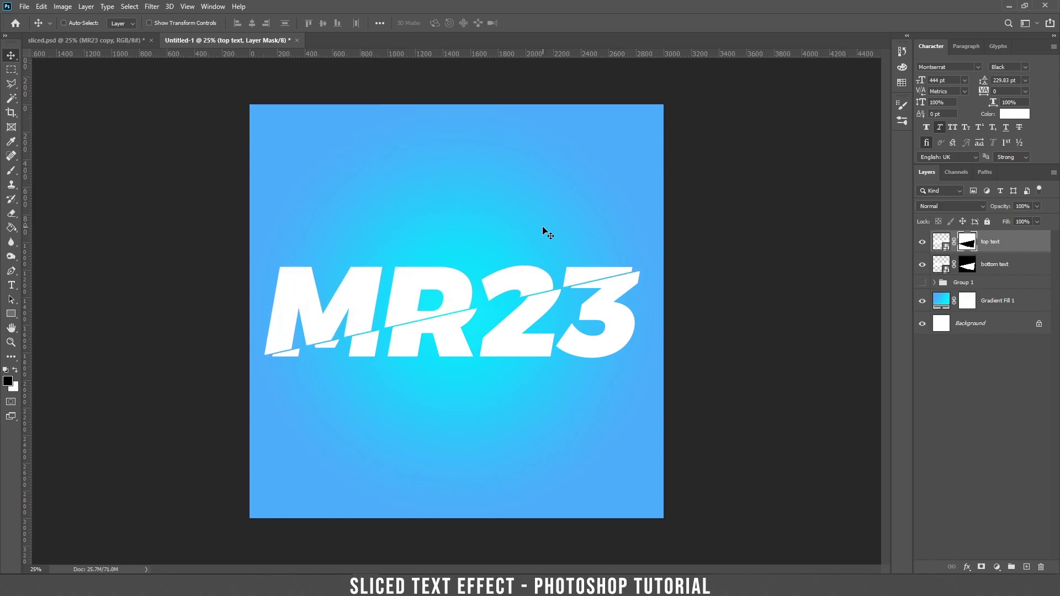
- Group top text and bottom text as Group 2, hide it, and show Group 1 with its bottom text selected
{"action": "left_click", "coordinate": [1019, 274], "text": "shift"}
{"action": "left_click", "coordinate": [1011, 567]}
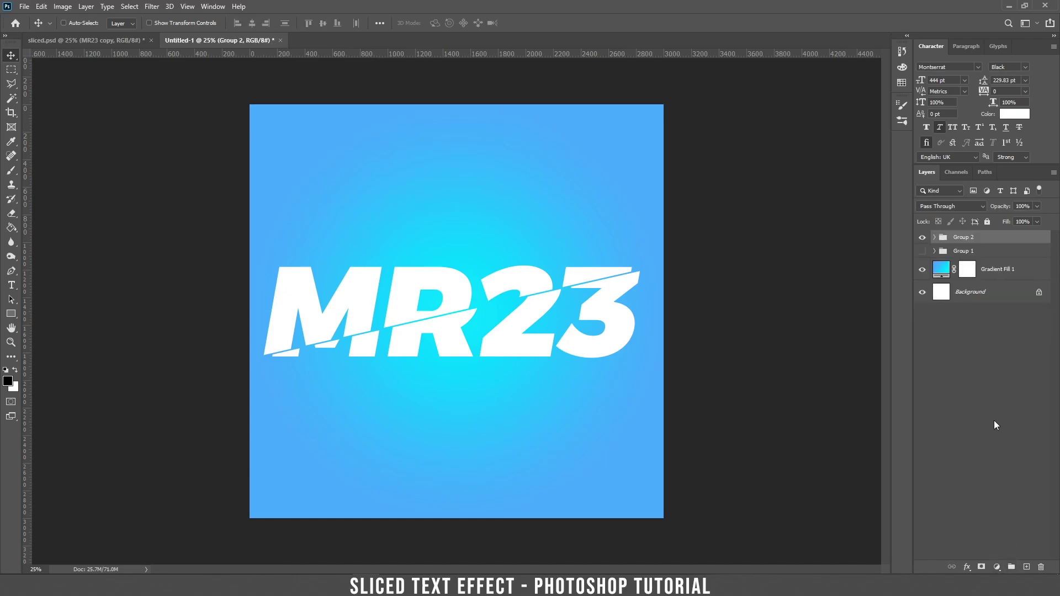
{"action": "left_click", "coordinate": [922, 238]}
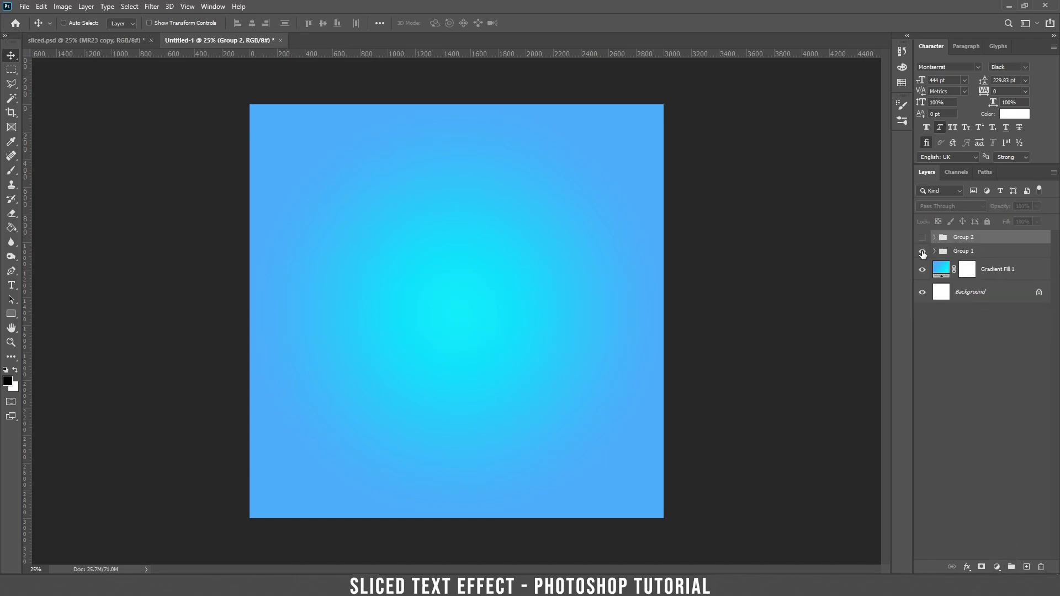
{"action": "left_click", "coordinate": [922, 251]}
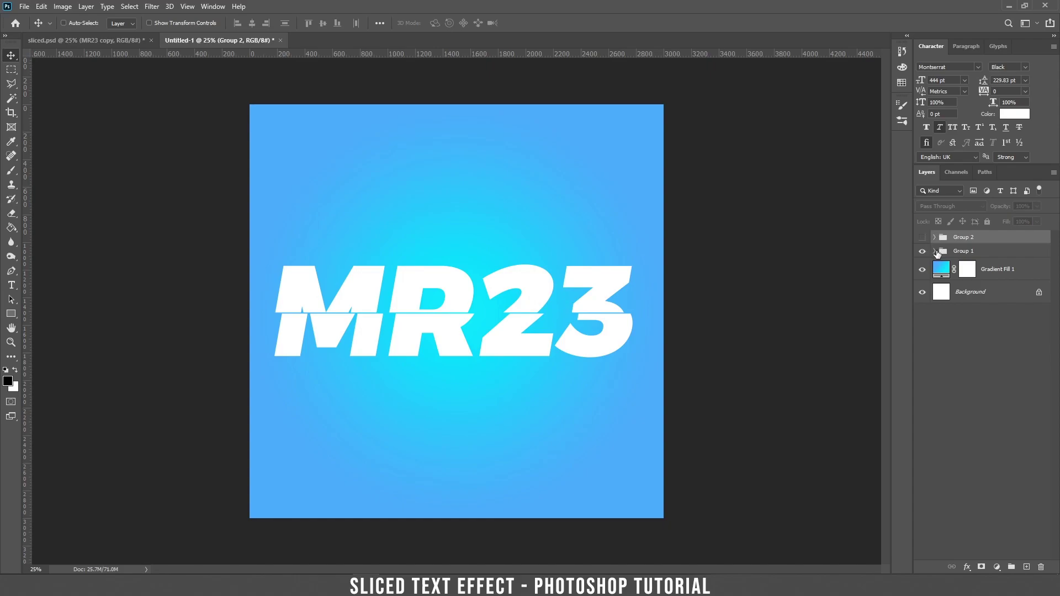
{"action": "left_click", "coordinate": [936, 252]}
{"action": "left_click", "coordinate": [1018, 291]}
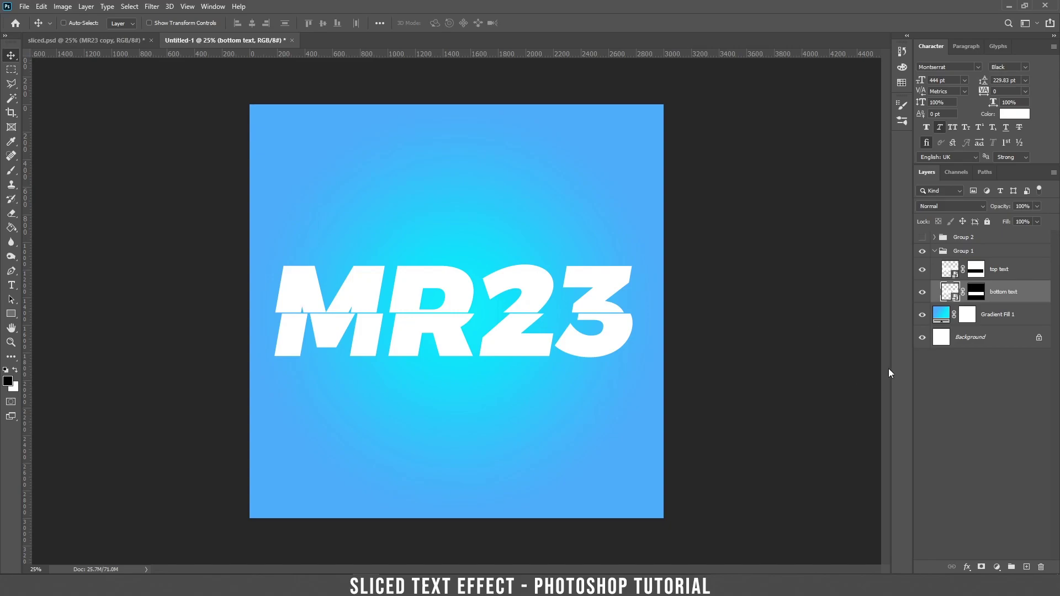
- Add a new layer above bottom text named 'shaddow'
{"action": "left_click", "coordinate": [1027, 568]}
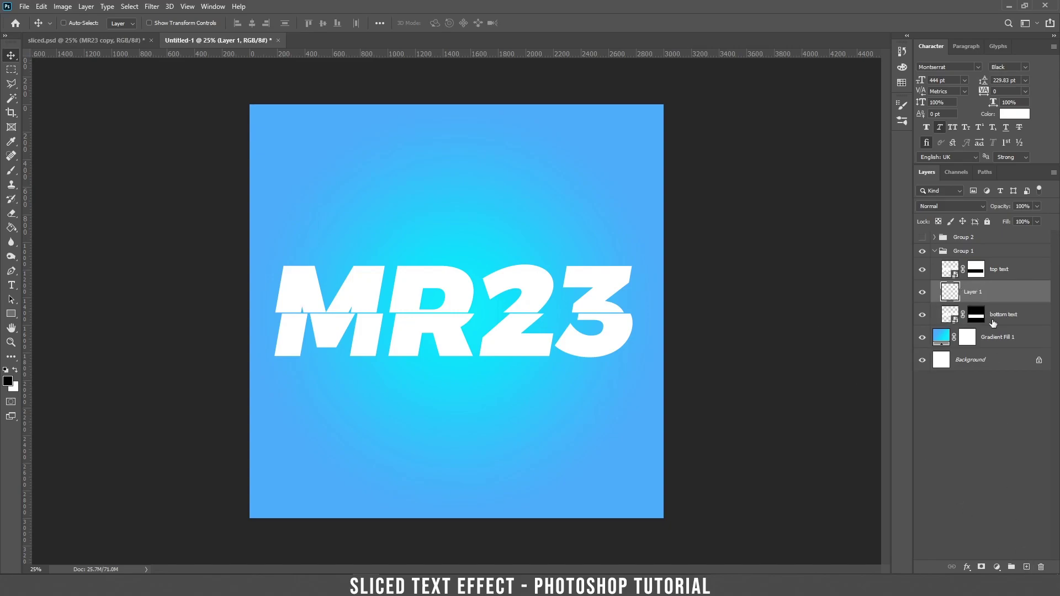
{"action": "double_click", "coordinate": [970, 292]}
{"action": "type", "text": "shaddow"}
{"action": "key", "text": "Return"}
- Paint a black stripe across the text's middle, clip it to bottom text, and set 28% opacity
{"action": "key", "text": "b"}
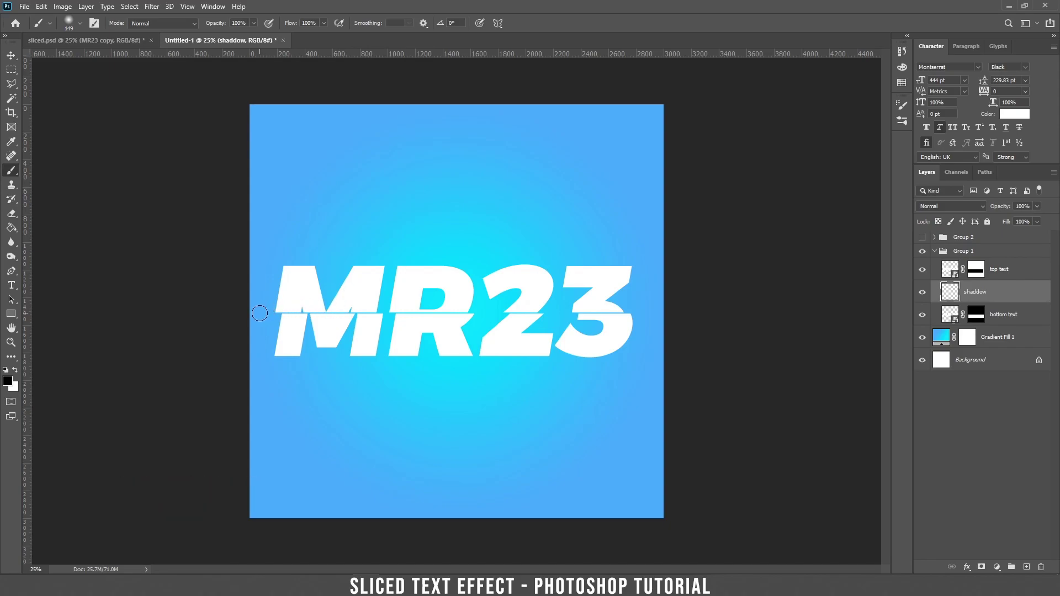
{"action": "left_click_drag", "start_coordinate": [259, 313], "coordinate": [688, 301]}
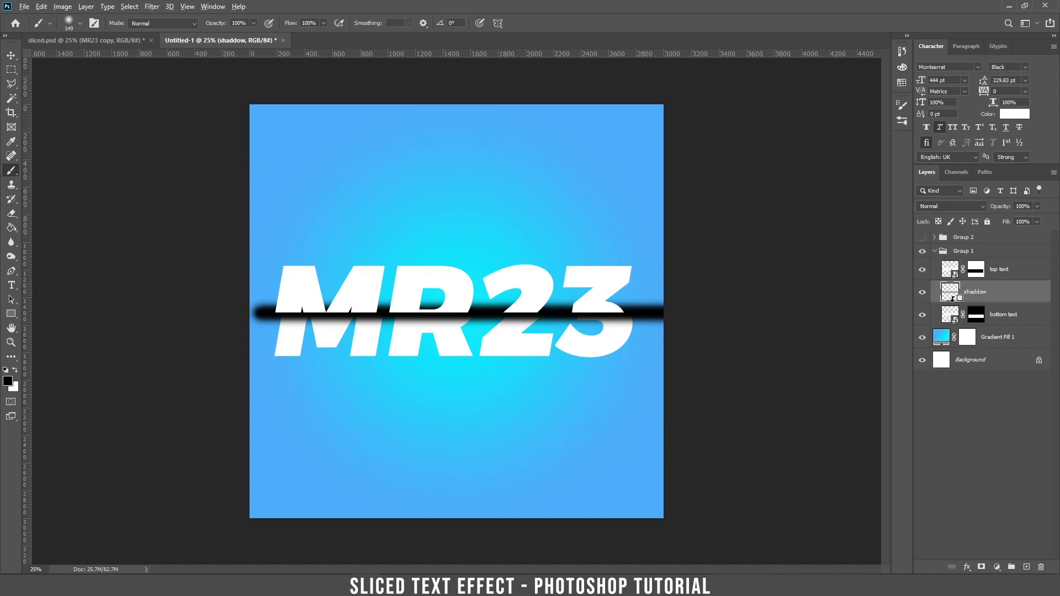
{"action": "left_click", "coordinate": [953, 299], "text": "alt"}
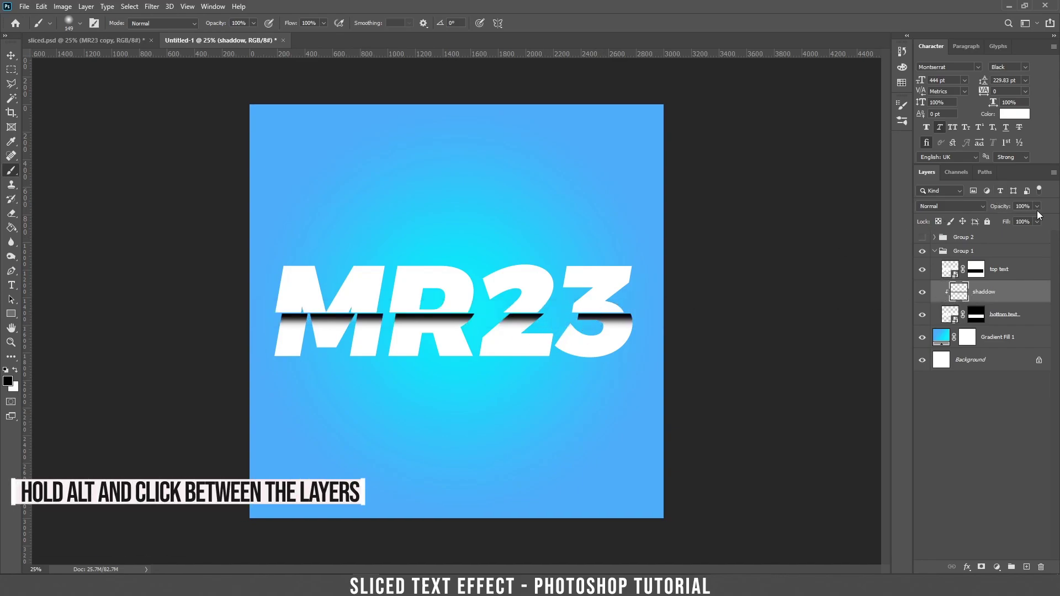
{"action": "left_click_drag", "start_coordinate": [1001, 217], "coordinate": [995, 219]}
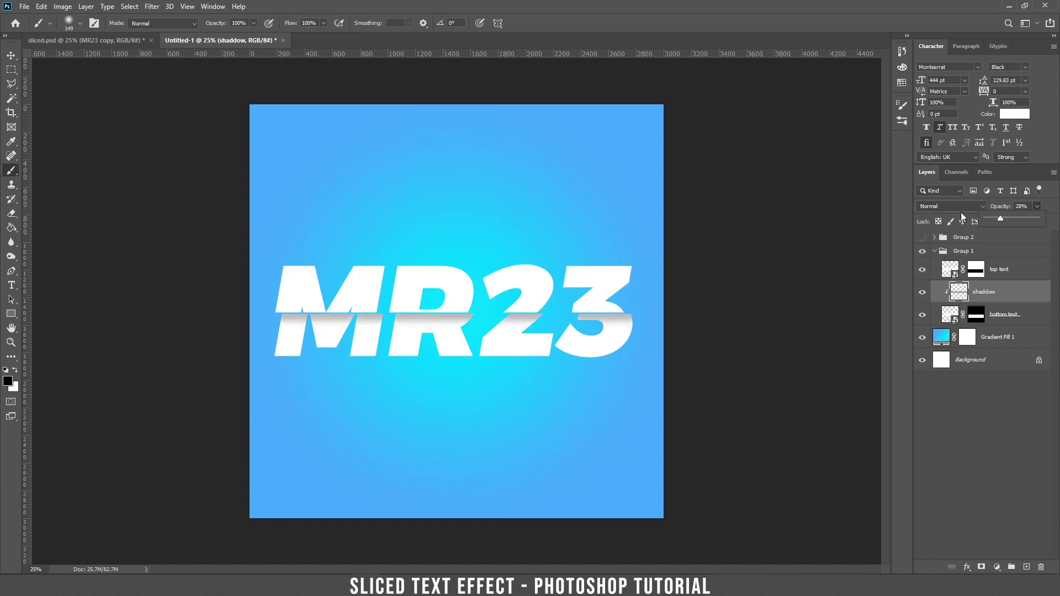
- Hide Group 1 and show Group 2, selecting its bottom text layer
{"action": "left_click", "coordinate": [936, 251]}
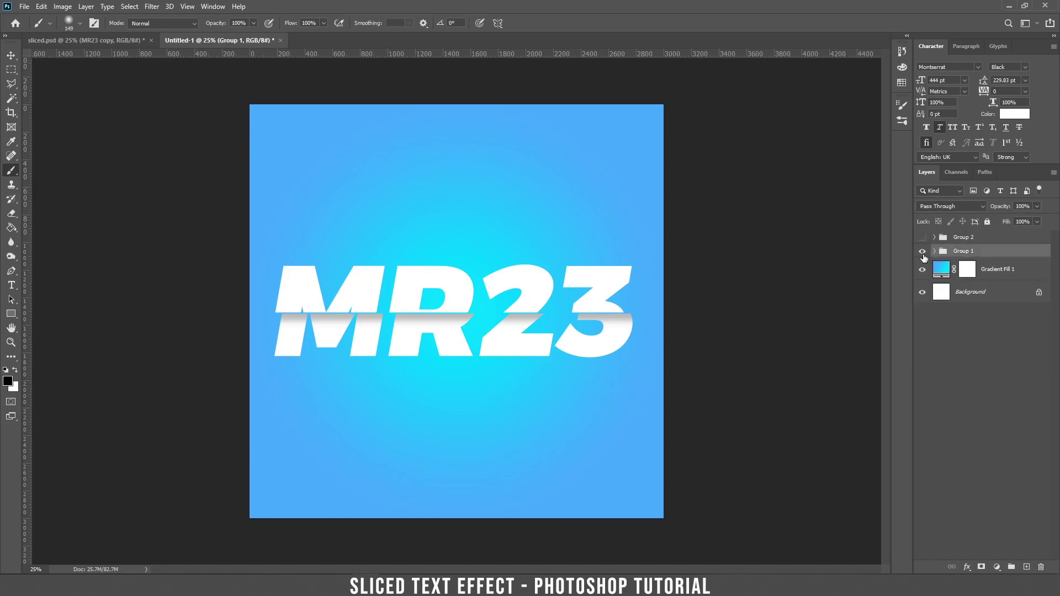
{"action": "left_click", "coordinate": [922, 252]}
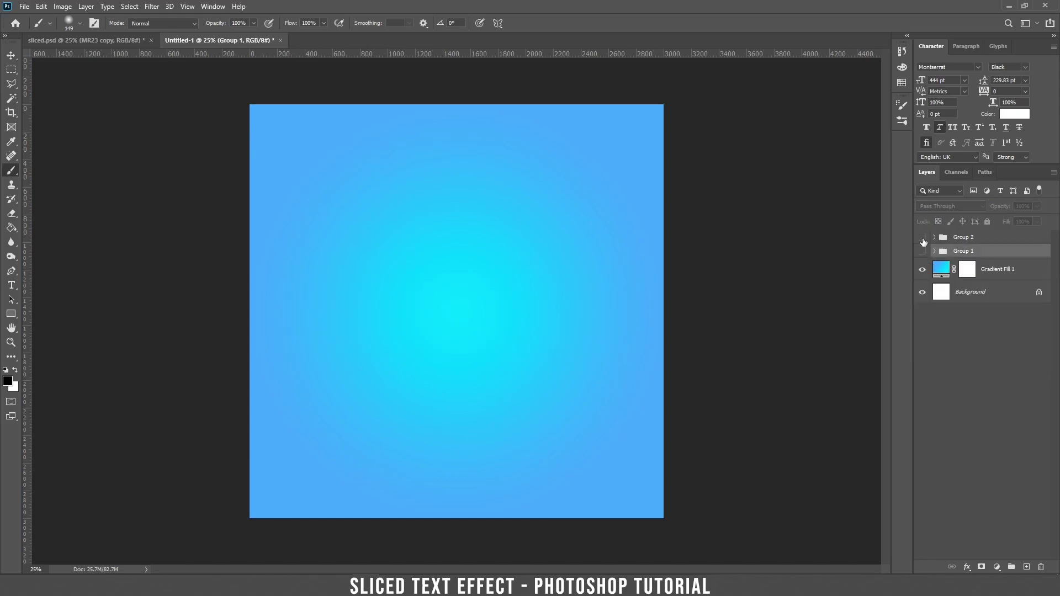
{"action": "left_click", "coordinate": [922, 238]}
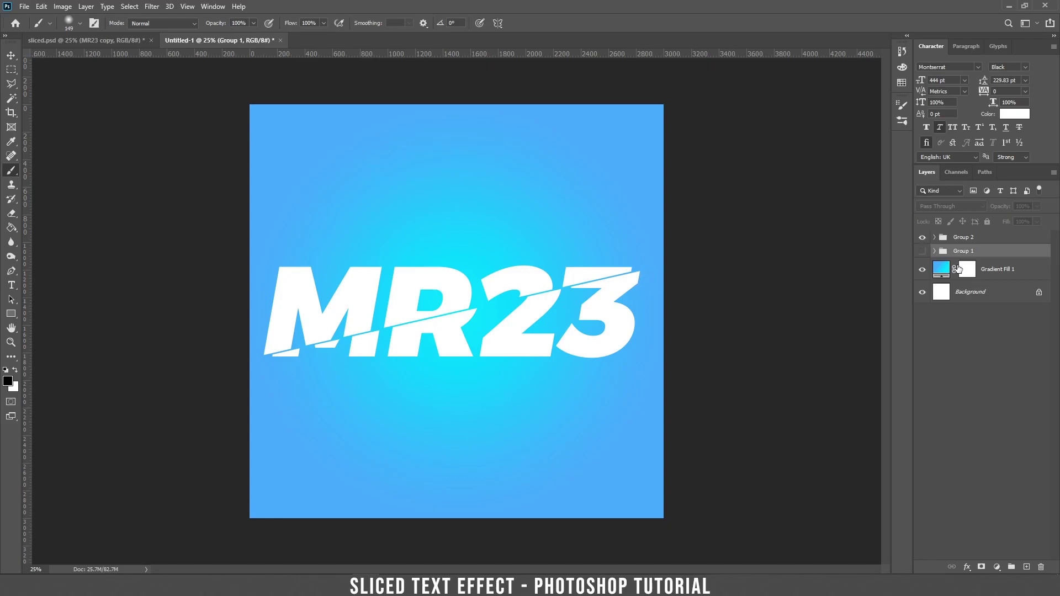
{"action": "left_click", "coordinate": [935, 238]}
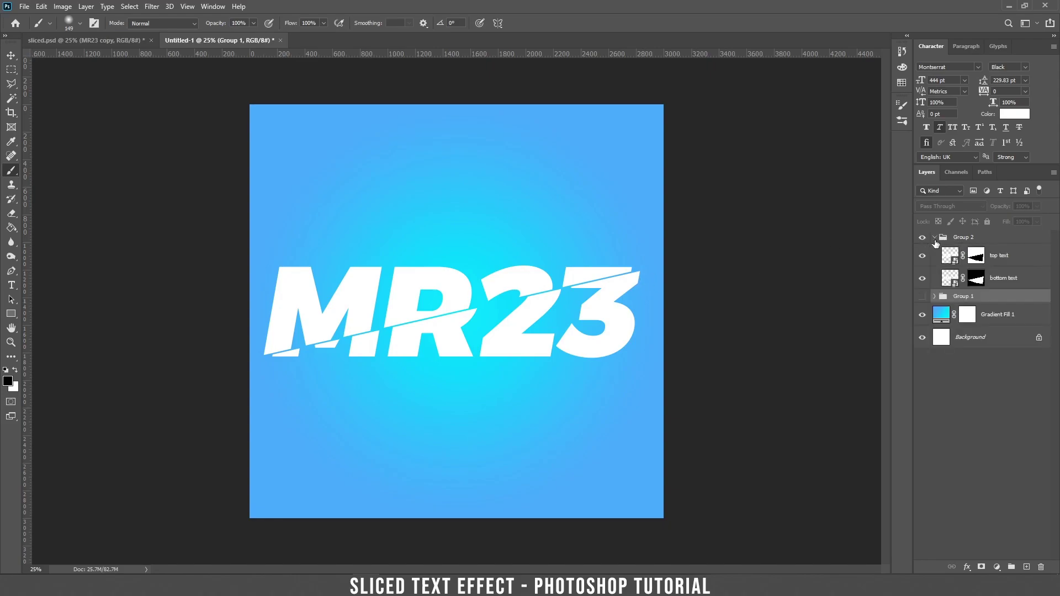
{"action": "left_click", "coordinate": [999, 277]}
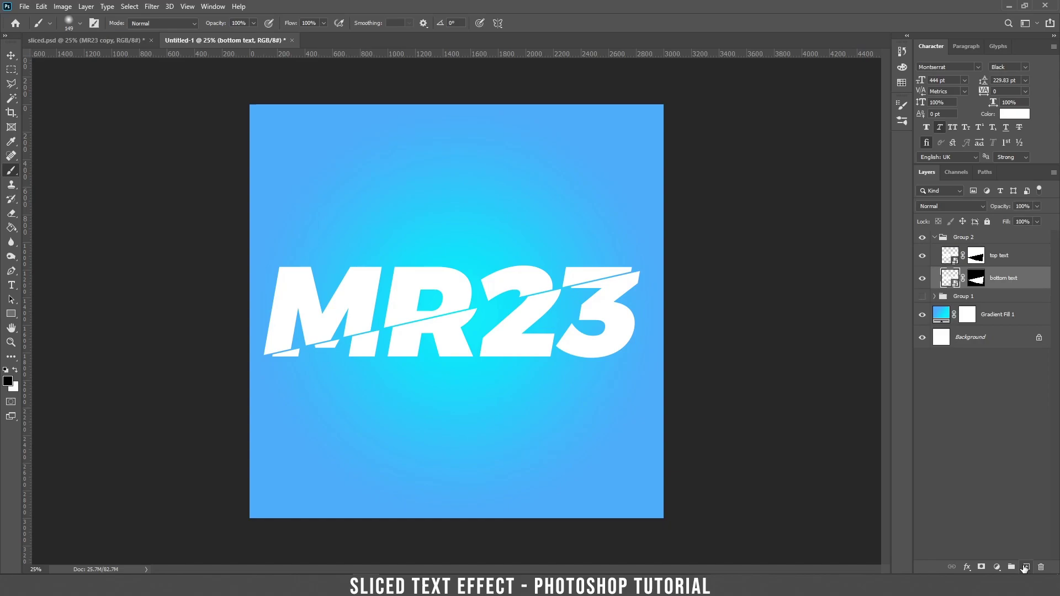
- Add a new layer above Group 2's bottom text named 'shaddow'
{"action": "left_click", "coordinate": [1025, 567]}
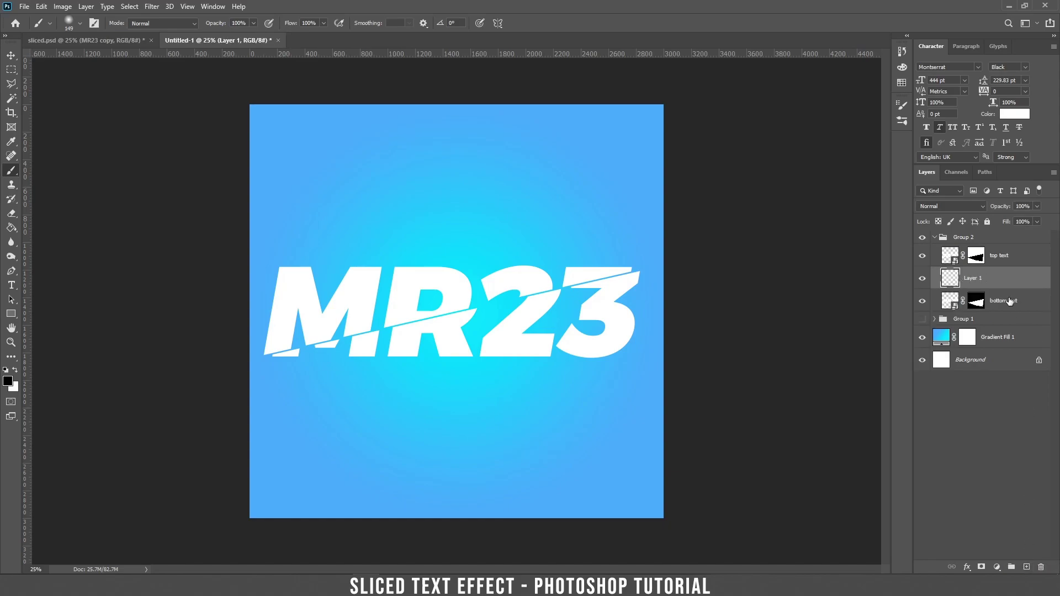
{"action": "double_click", "coordinate": [975, 277]}
{"action": "type", "text": "shaddow"}
{"action": "key", "text": "Return"}
- Paint a soft black bar, move it onto the text's lower part, and rotate it to about -12°
{"action": "left_click_drag", "start_coordinate": [254, 374], "coordinate": [686, 374]}
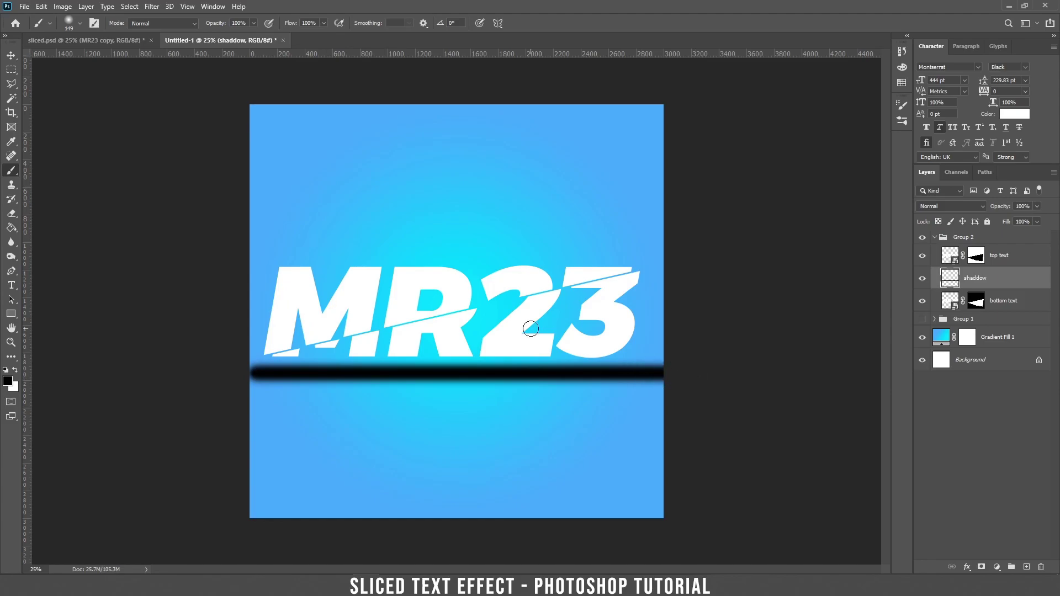
{"action": "key", "text": "v"}
{"action": "left_click_drag", "start_coordinate": [552, 372], "coordinate": [551, 343]}
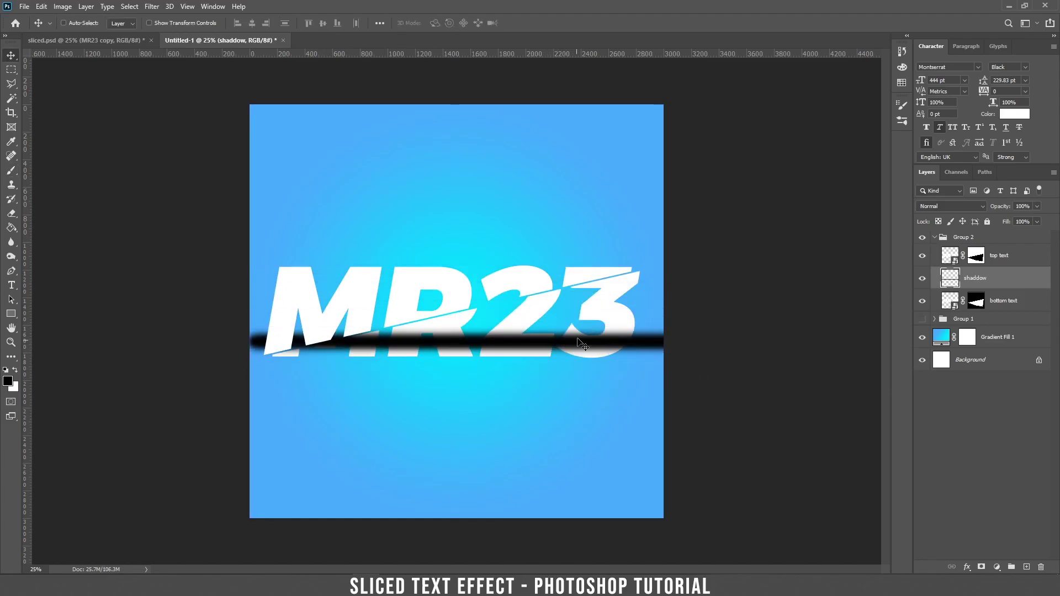
{"action": "key", "text": "ctrl"}
{"action": "key", "text": "ctrl+t"}
{"action": "left_click_drag", "start_coordinate": [589, 405], "coordinate": [609, 383]}
{"action": "left_click_drag", "start_coordinate": [562, 327], "coordinate": [555, 297]}
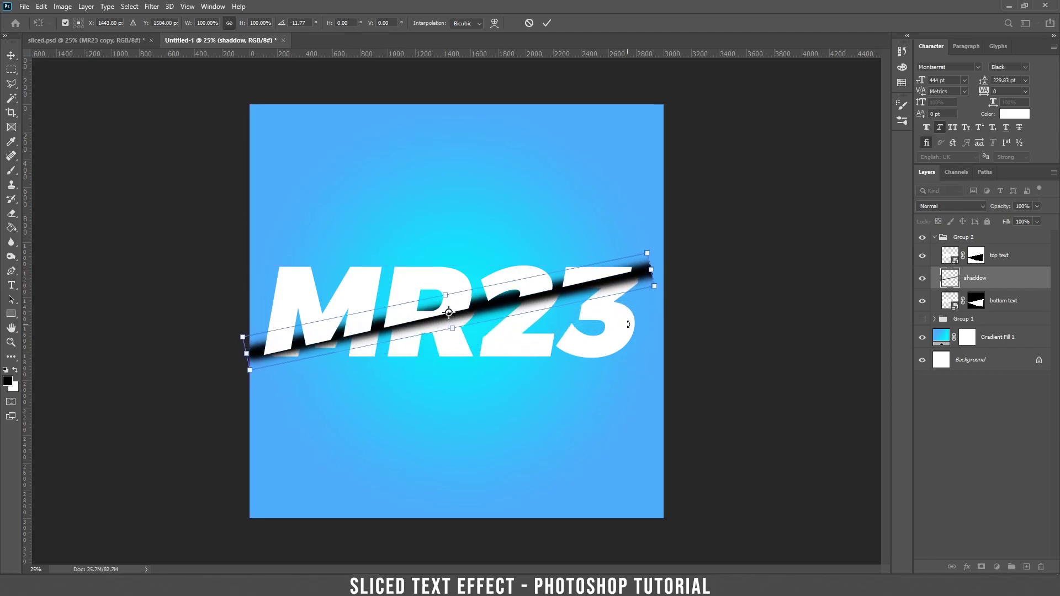
{"action": "left_click_drag", "start_coordinate": [642, 319], "coordinate": [643, 321]}
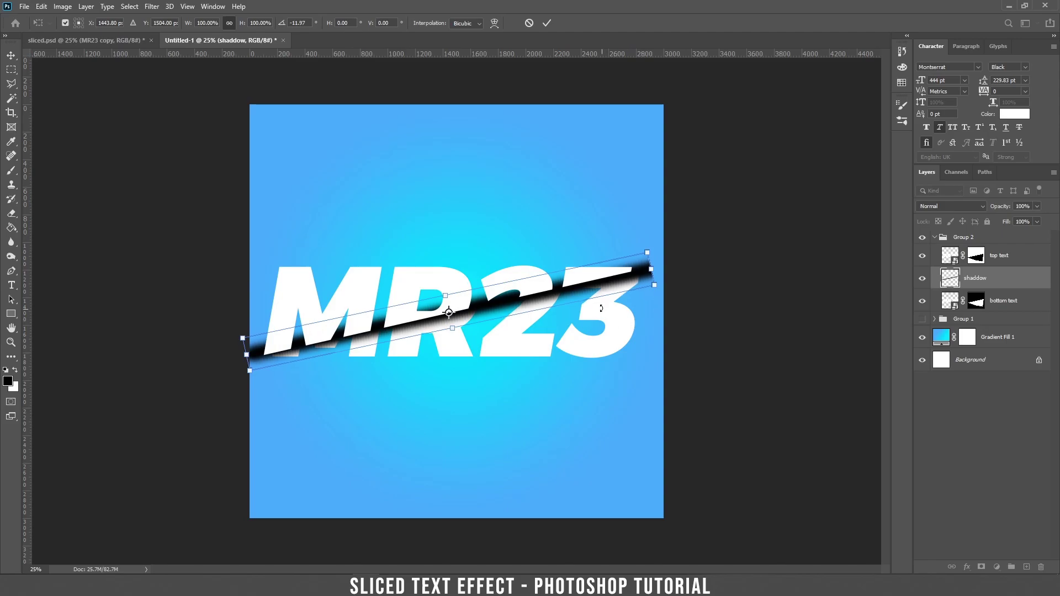
{"action": "key", "text": "Return"}
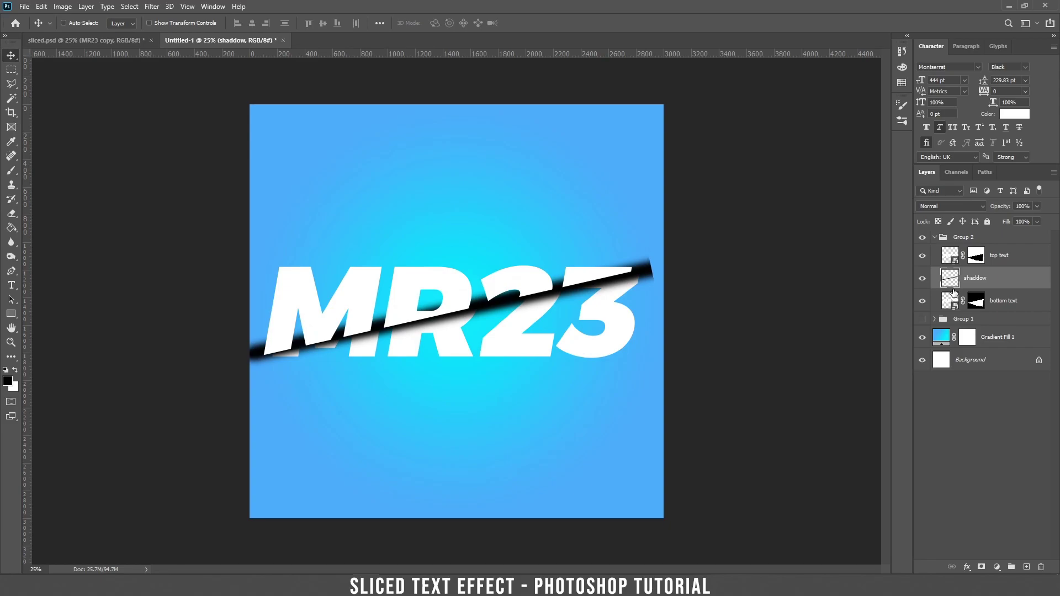
- Clip the shaddow layer to bottom text at 37% opacity and rotate it slightly more
{"action": "left_click_drag", "start_coordinate": [954, 293], "coordinate": [953, 287]}
{"action": "left_click", "coordinate": [954, 288], "text": "alt"}
{"action": "left_click", "coordinate": [1037, 206]}
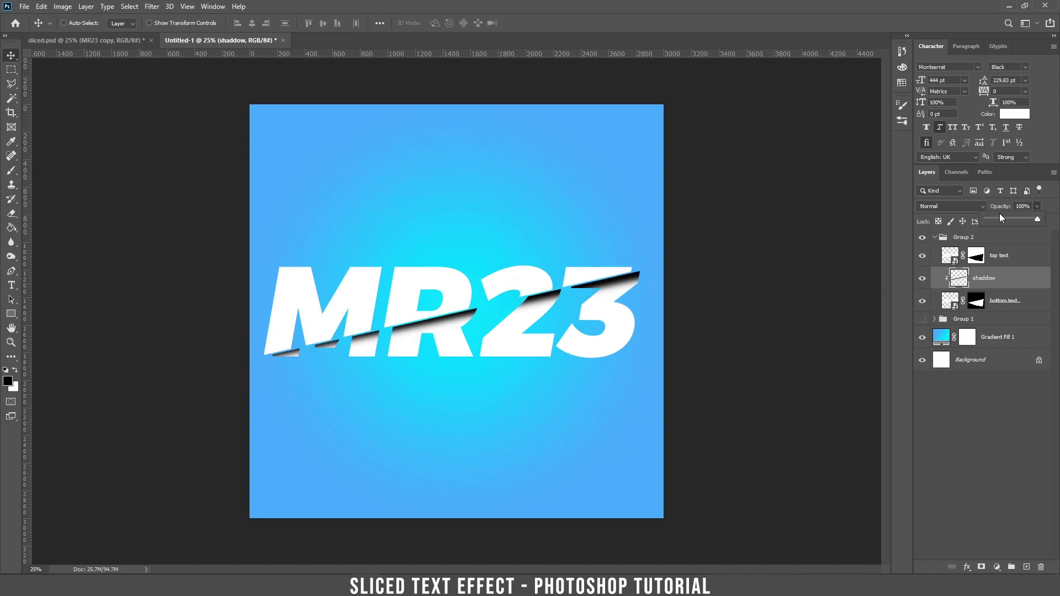
{"action": "left_click_drag", "start_coordinate": [999, 217], "coordinate": [1005, 218]}
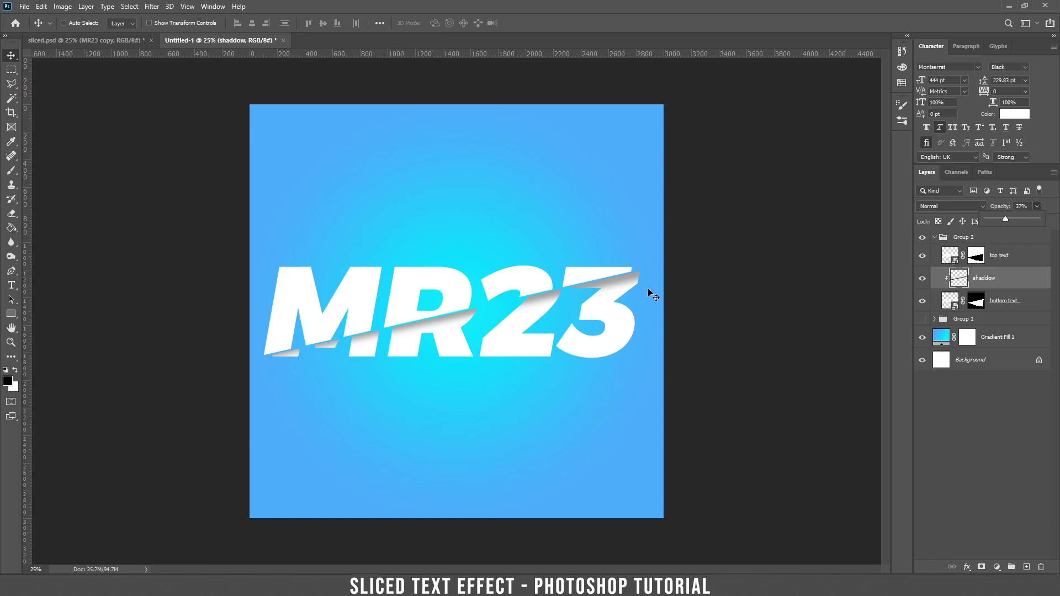
{"action": "key", "text": "ctrl+t"}
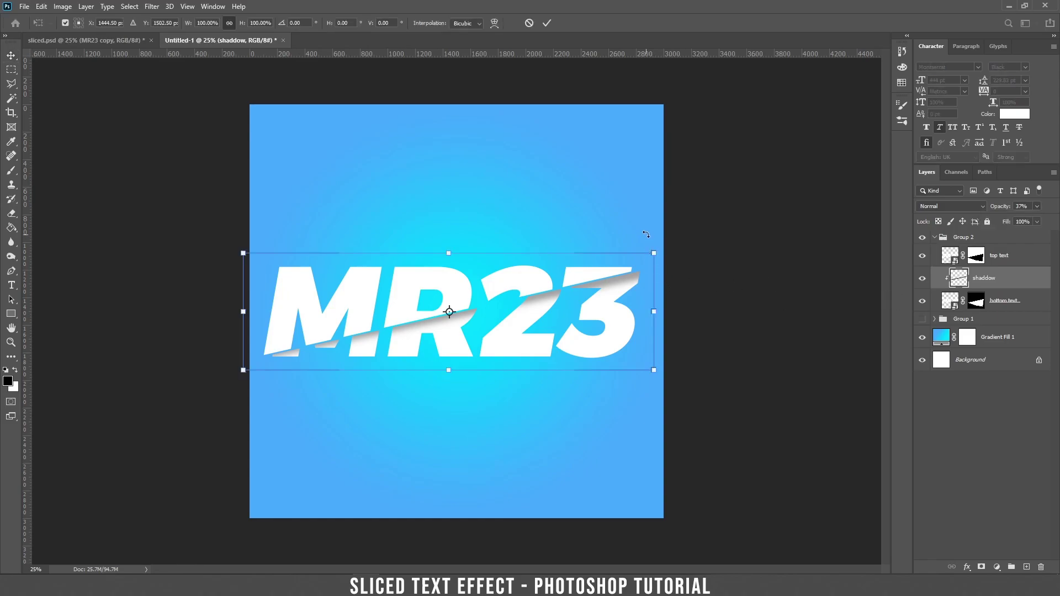
{"action": "left_click_drag", "start_coordinate": [646, 234], "coordinate": [654, 231]}
{"action": "key", "text": "Return"}
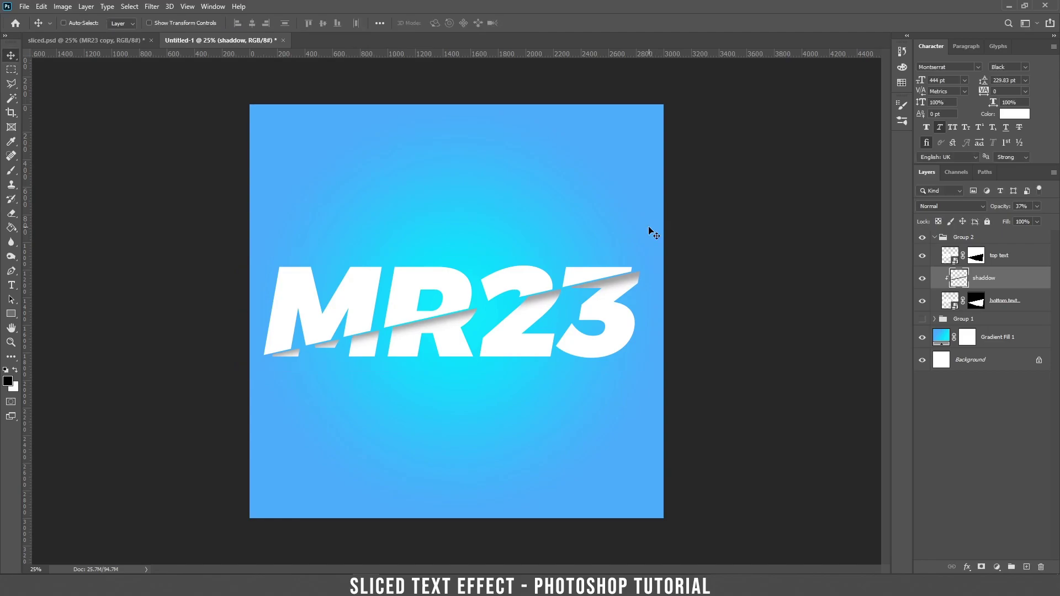
{"action": "left_click", "coordinate": [1000, 241]}
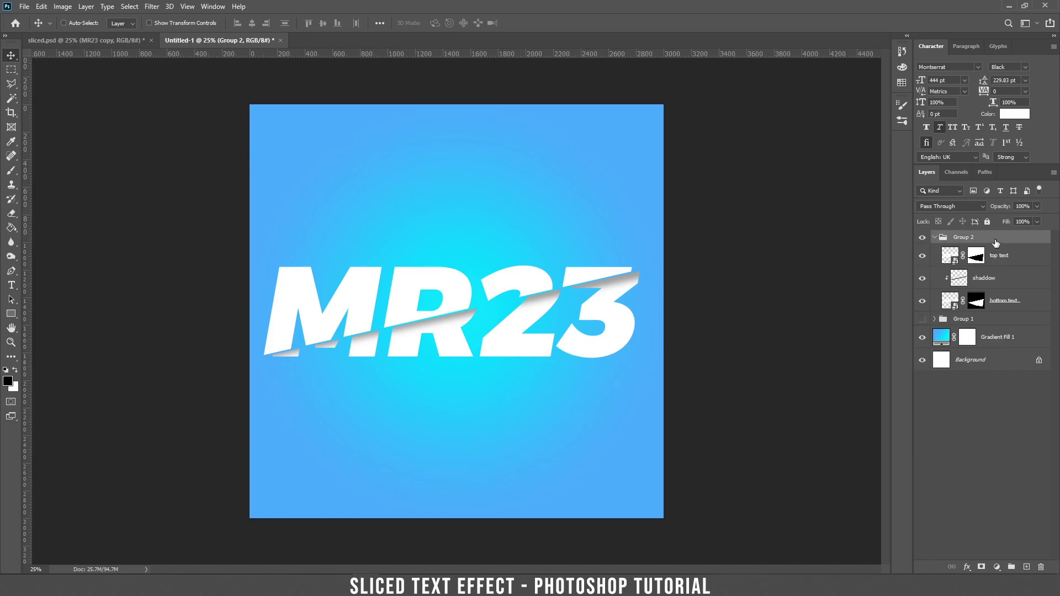
- Enable Pattern Overlay on Group 2 and preview the autumn Trees pattern
{"action": "double_click", "coordinate": [1039, 241]}
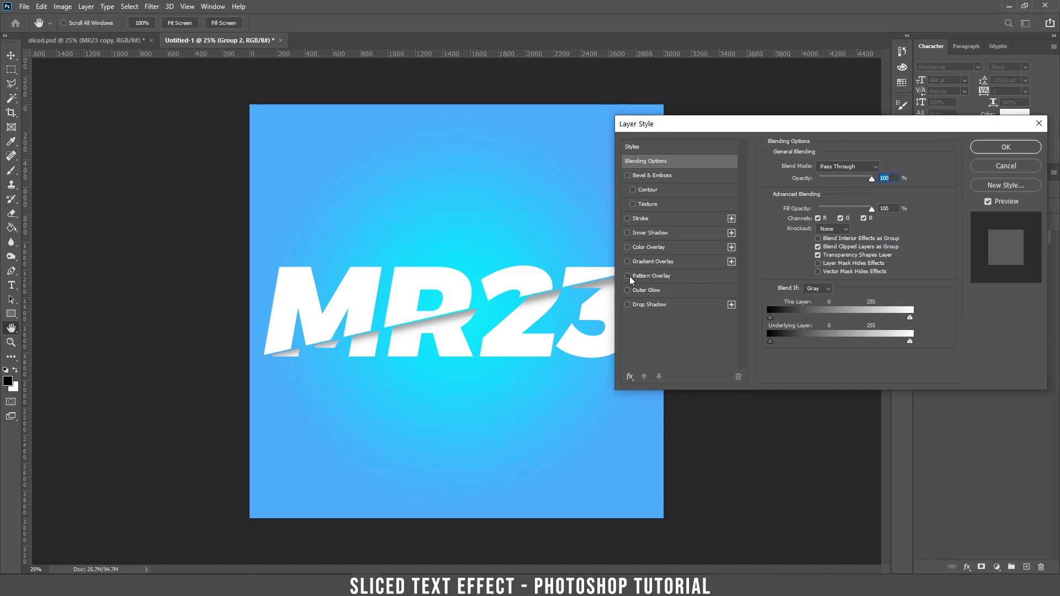
{"action": "left_click", "coordinate": [628, 276]}
{"action": "left_click", "coordinate": [649, 276]}
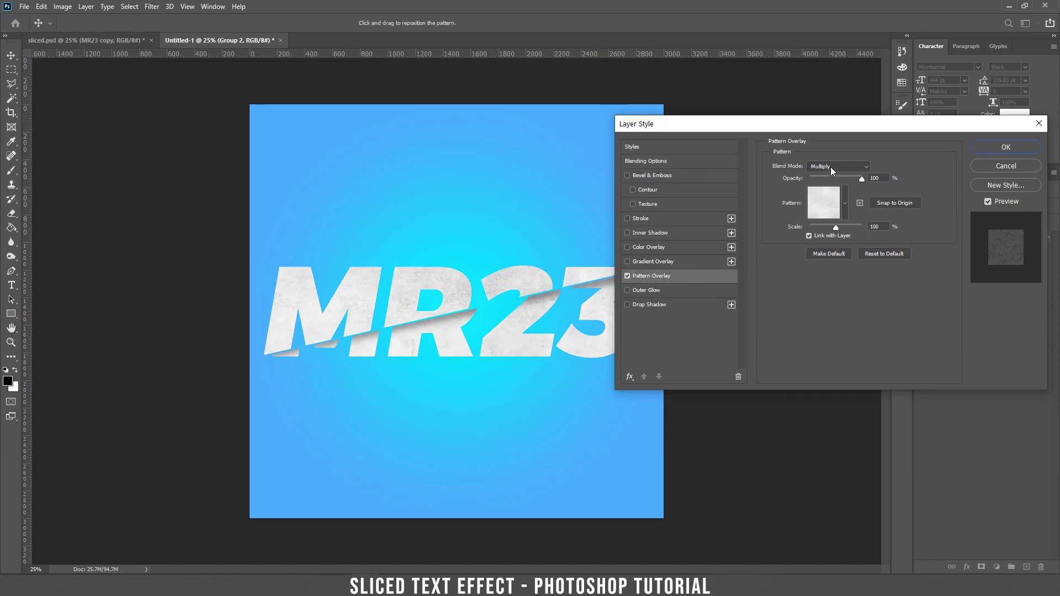
{"action": "left_click", "coordinate": [837, 207]}
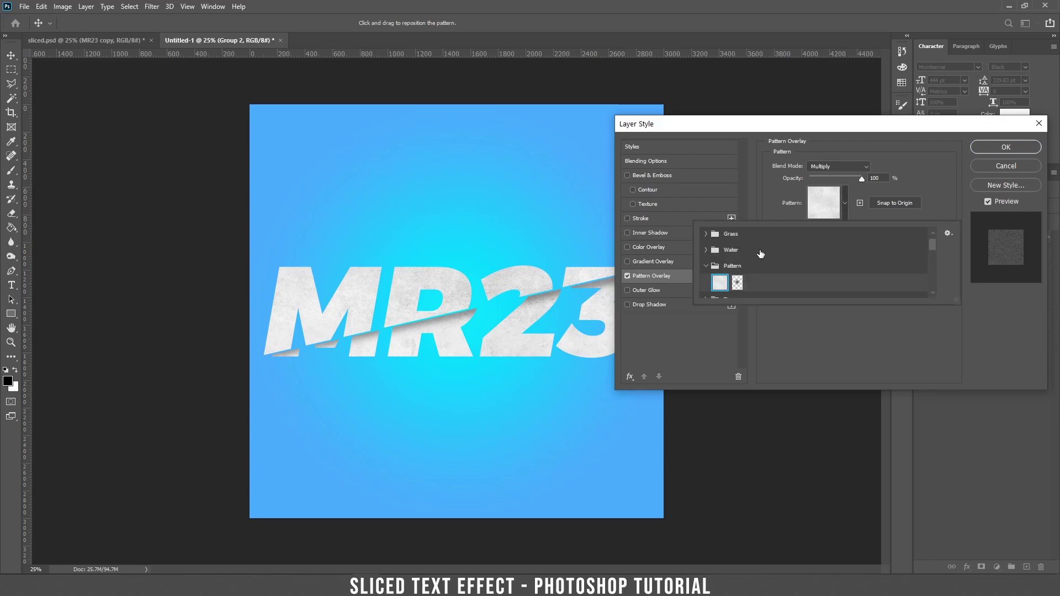
{"action": "left_click", "coordinate": [833, 208]}
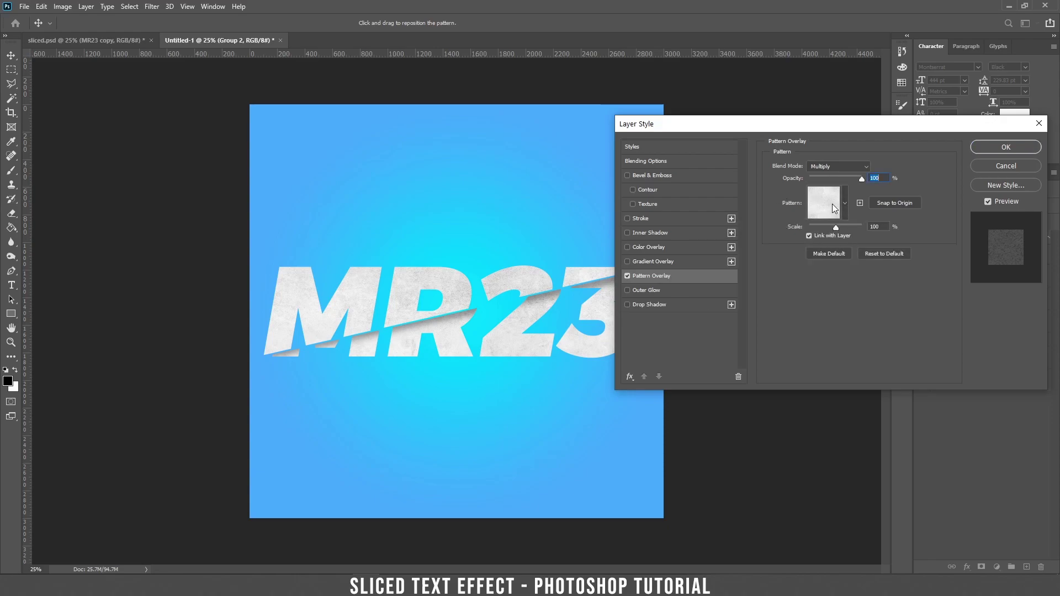
{"action": "left_click", "coordinate": [832, 208]}
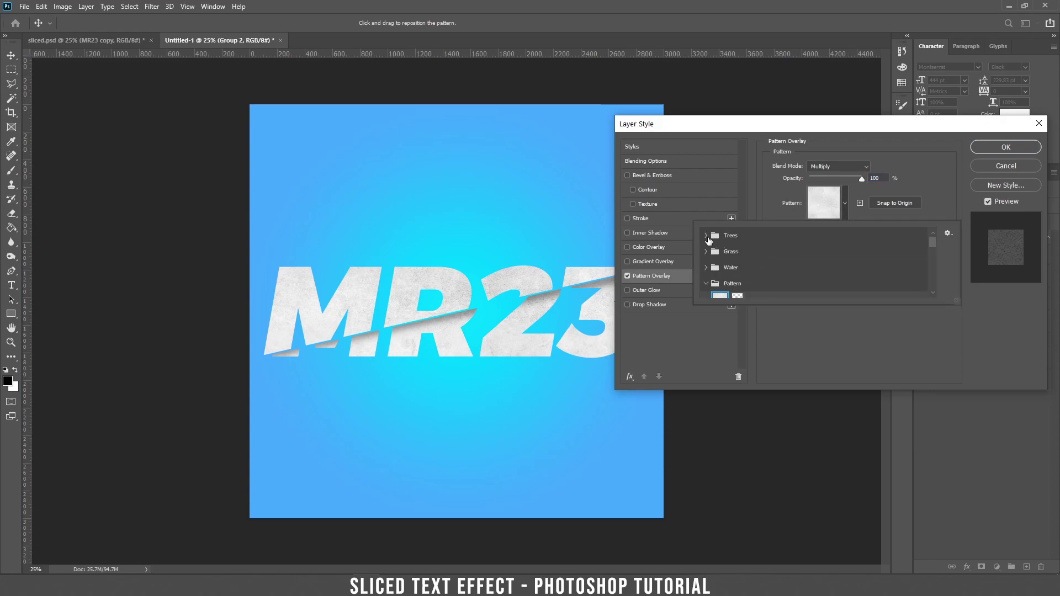
{"action": "left_click", "coordinate": [707, 236]}
{"action": "left_click", "coordinate": [719, 252]}
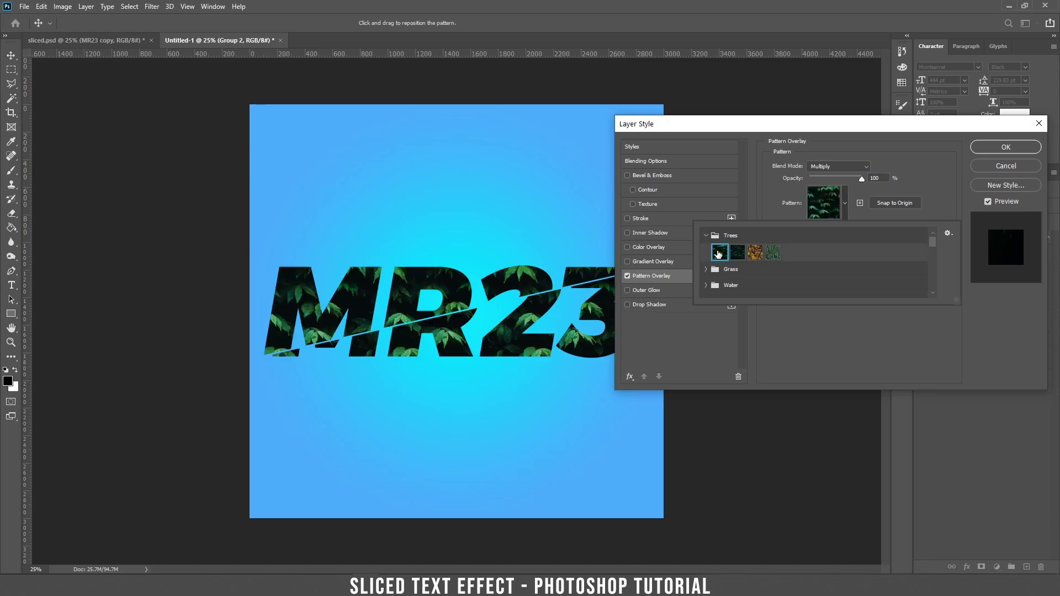
{"action": "left_click", "coordinate": [754, 254]}
- Preview the yellow-green, brown and green Grass patterns and the three Water patterns
{"action": "left_click", "coordinate": [708, 237]}
{"action": "left_click", "coordinate": [706, 252]}
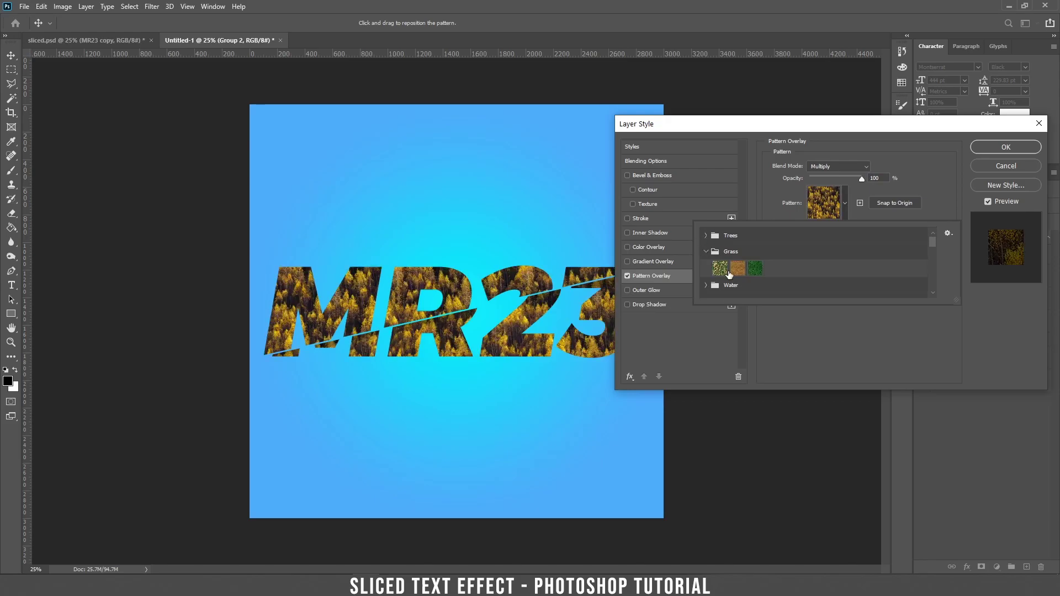
{"action": "left_click", "coordinate": [720, 269]}
{"action": "left_click", "coordinate": [738, 269]}
{"action": "left_click", "coordinate": [756, 269]}
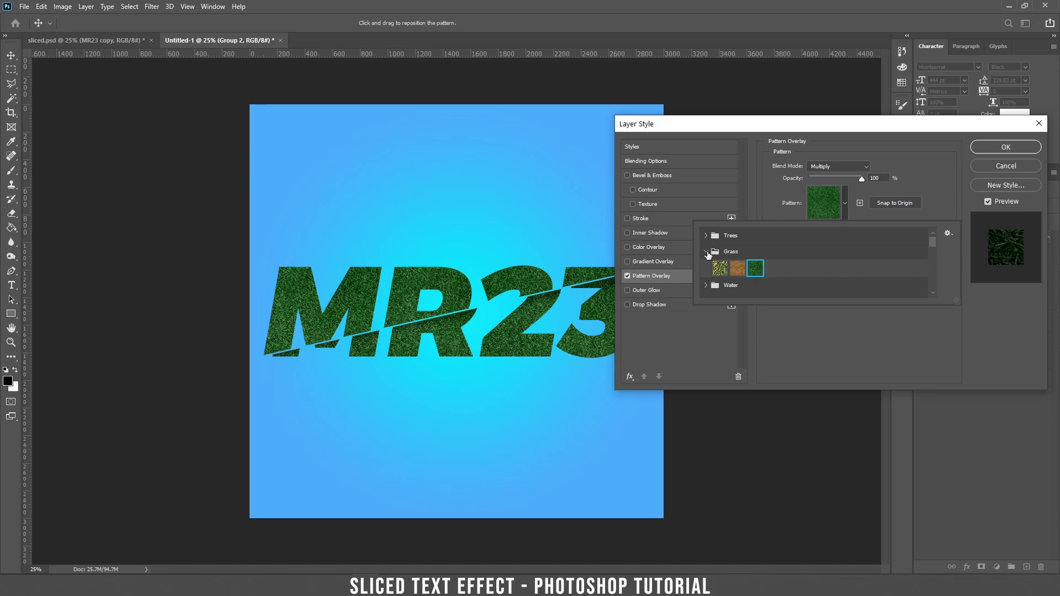
{"action": "left_click", "coordinate": [706, 252]}
{"action": "left_click", "coordinate": [706, 268]}
{"action": "left_click", "coordinate": [719, 284]}
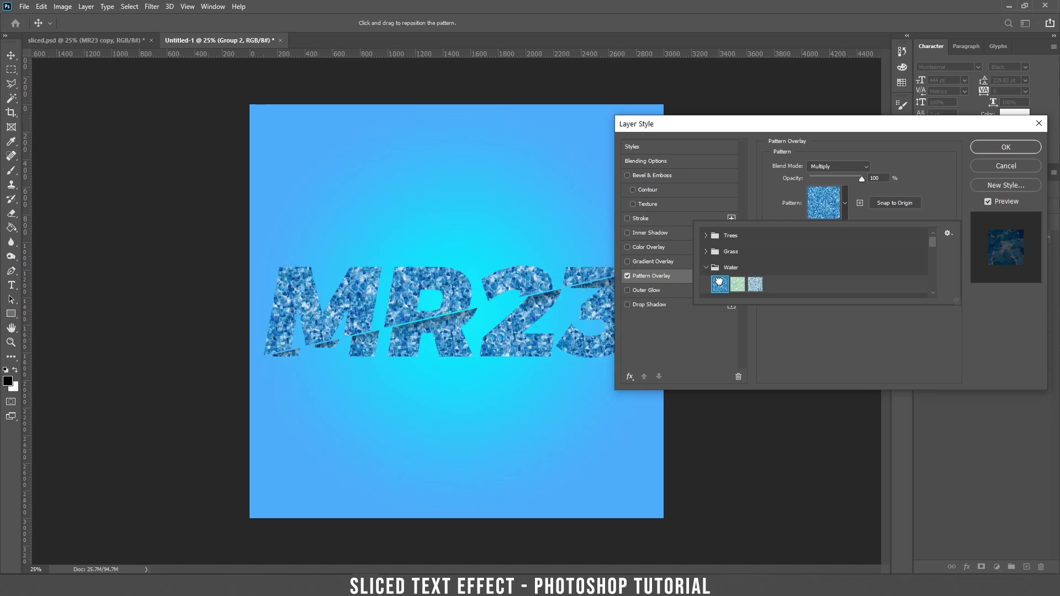
{"action": "left_click", "coordinate": [738, 284]}
{"action": "left_click", "coordinate": [755, 284]}
{"action": "left_click", "coordinate": [707, 268]}
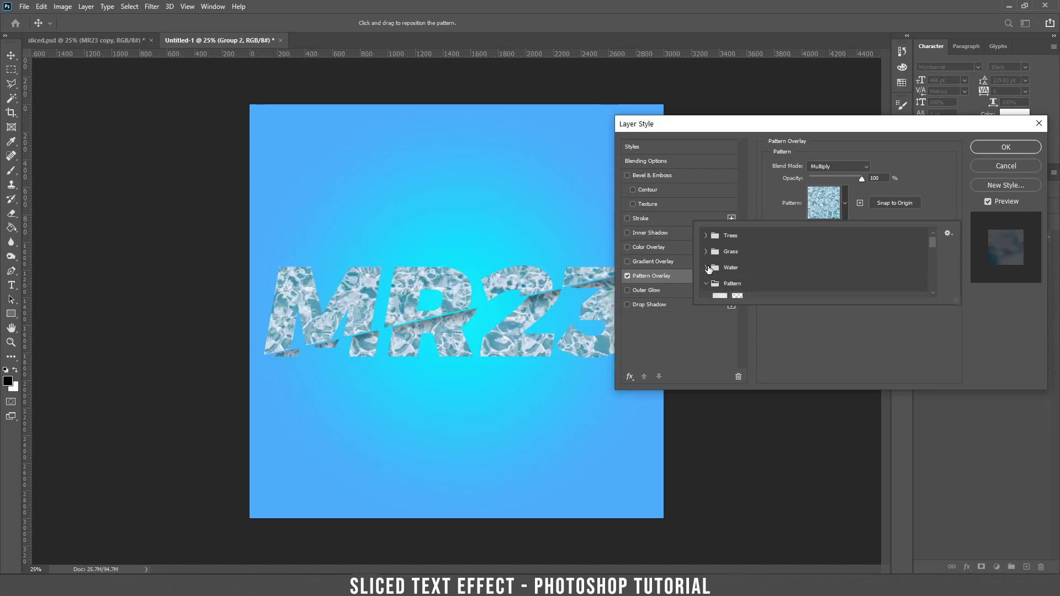
- Choose the white concrete pattern and apply the pattern overlay
{"action": "scroll", "coordinate": [724, 288], "scroll_direction": "down", "scroll_amount": 1}
{"action": "left_click", "coordinate": [720, 291]}
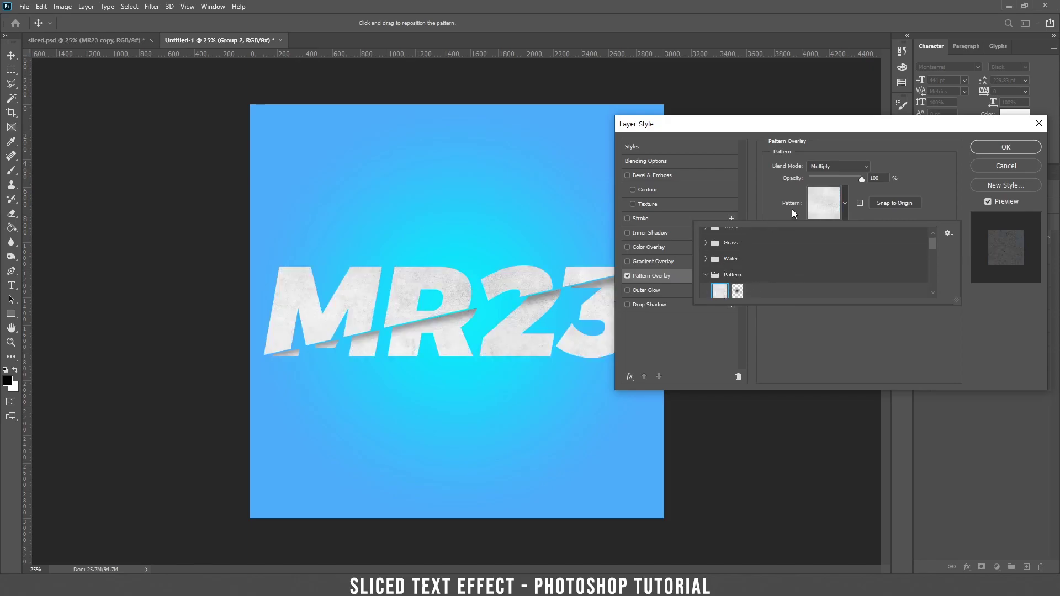
{"action": "left_click", "coordinate": [969, 167]}
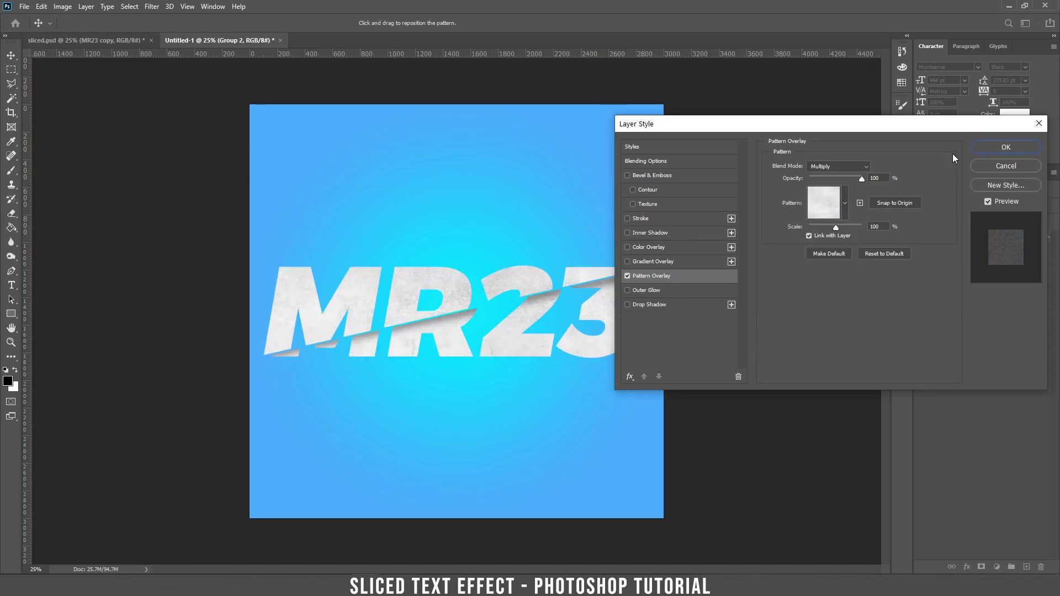
{"action": "left_click", "coordinate": [1000, 150]}
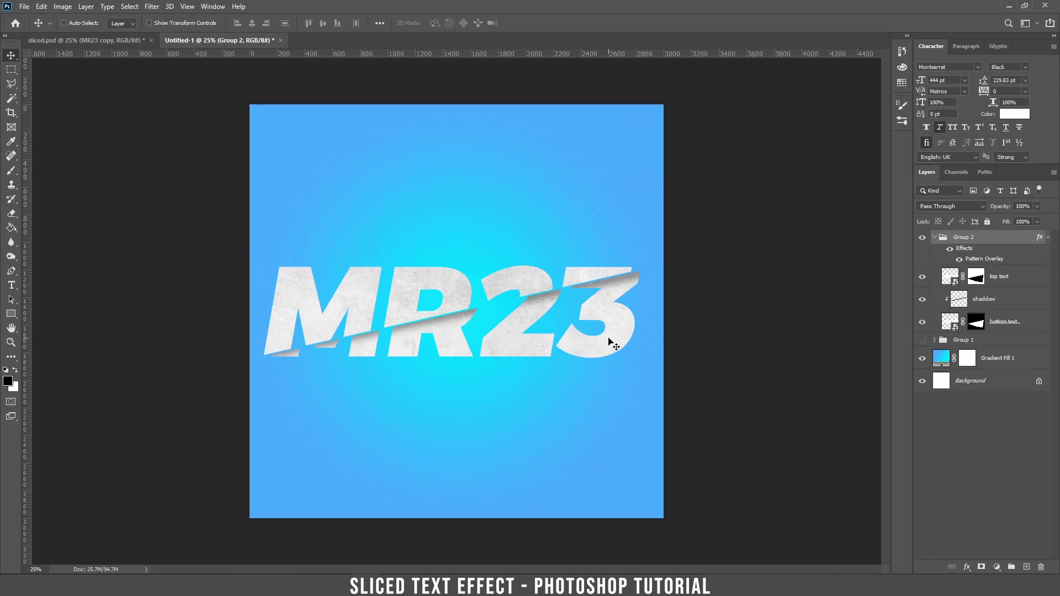
- Add a Drop Shadow and a 27 px Outside Stroke to Group 2's layer style
{"action": "double_click", "coordinate": [1013, 243]}
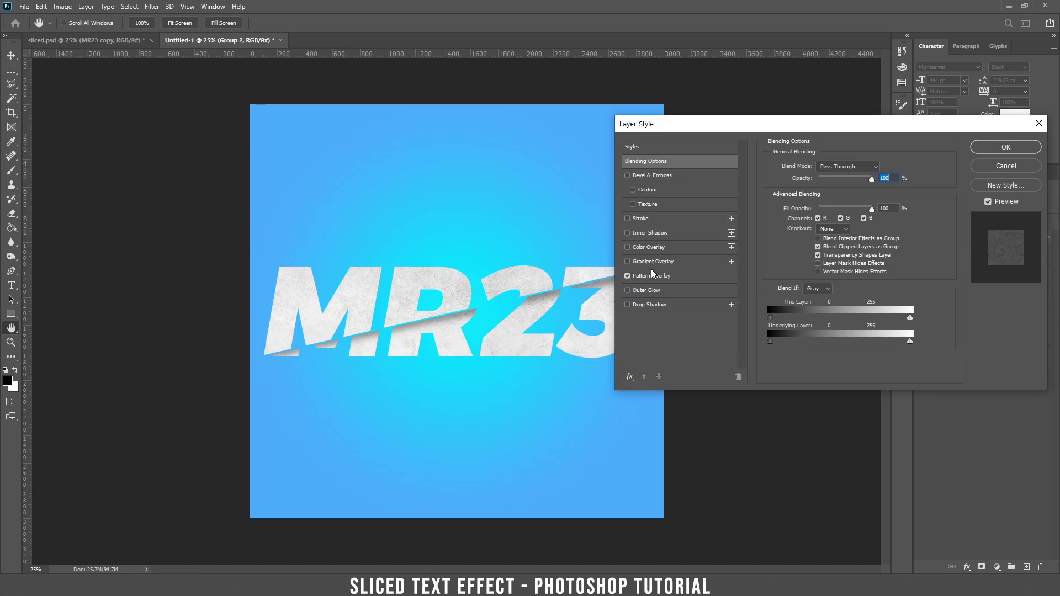
{"action": "left_click", "coordinate": [628, 305]}
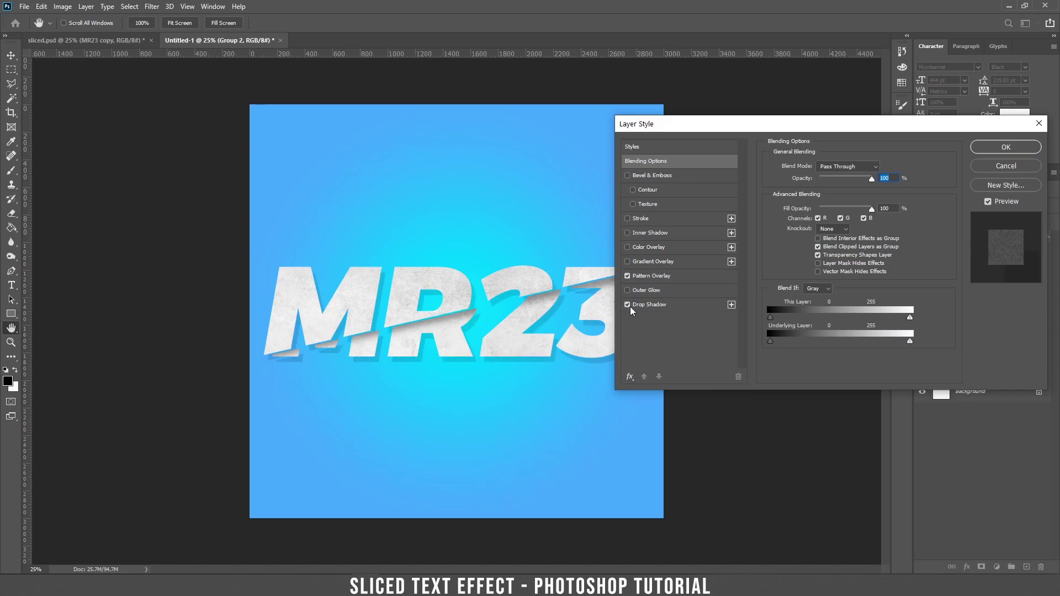
{"action": "left_click", "coordinate": [658, 220]}
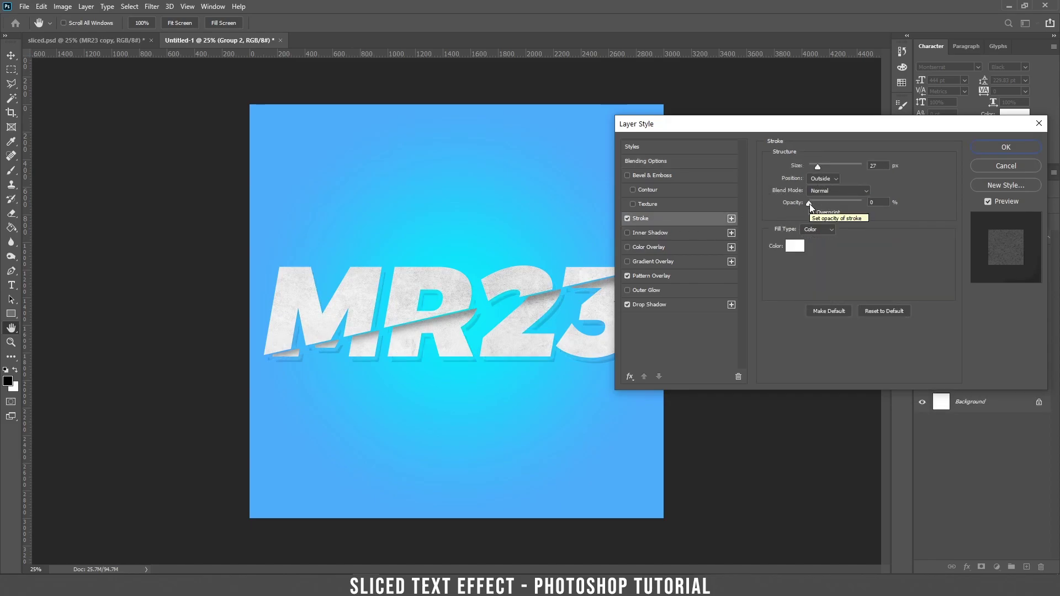
{"action": "left_click", "coordinate": [820, 179]}
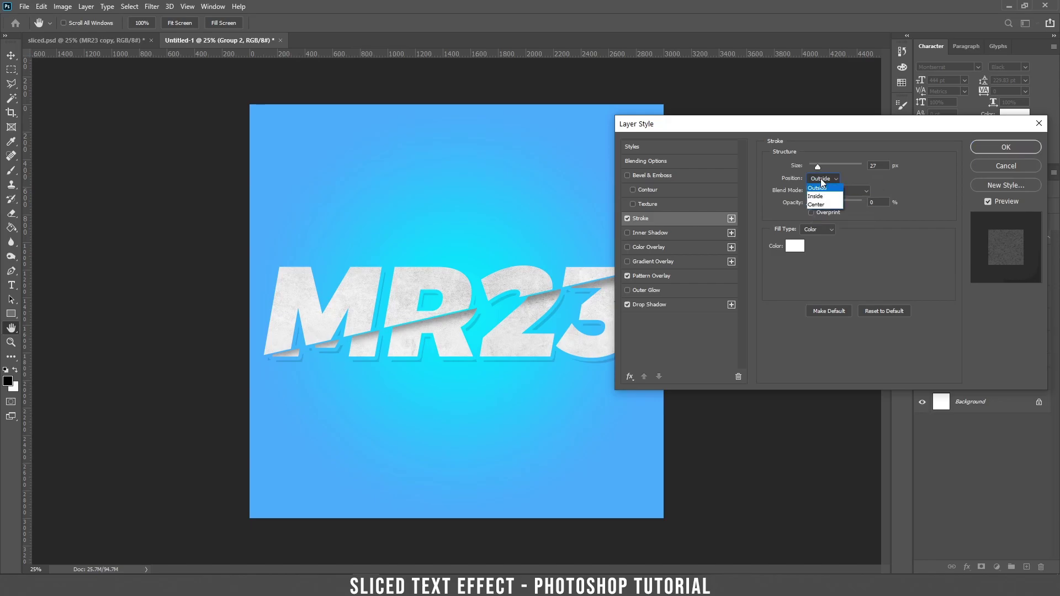
{"action": "left_click", "coordinate": [821, 182]}
{"action": "left_click_drag", "start_coordinate": [819, 165], "coordinate": [797, 168]}
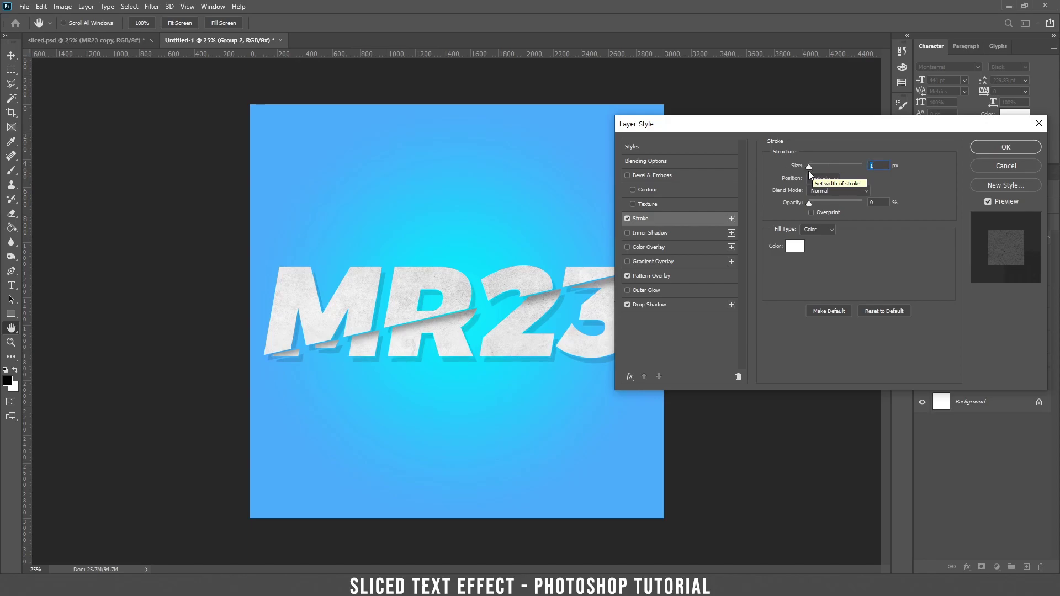
{"action": "left_click_drag", "start_coordinate": [808, 171], "coordinate": [818, 175]}
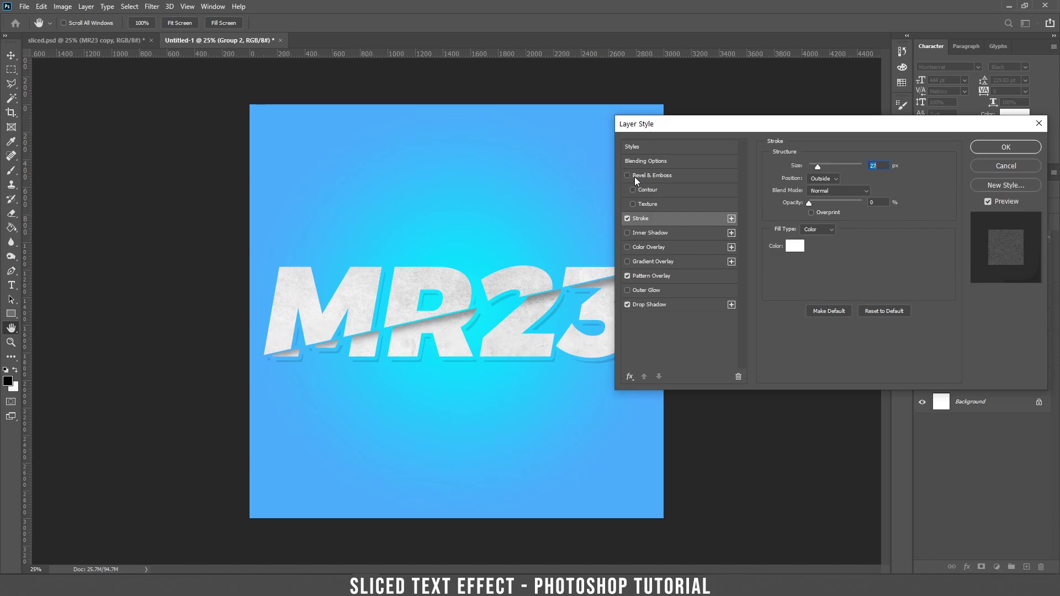
- Add an Inner Bevel & Emboss lit from about 115° to Group 2 and apply the style
{"action": "left_click", "coordinate": [657, 175]}
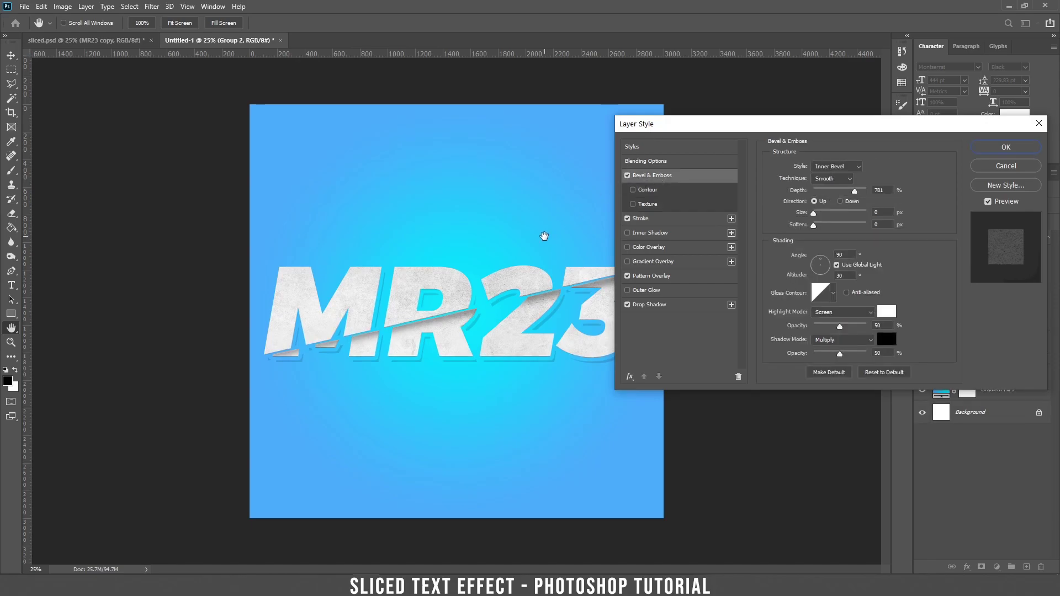
{"action": "key", "text": "ctrl+plus"}
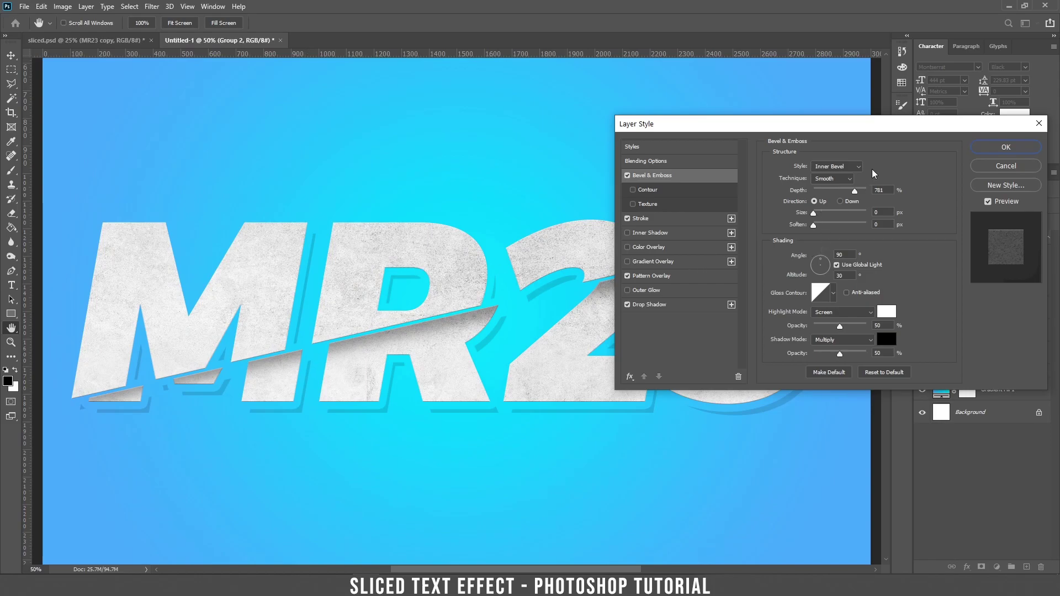
{"action": "left_click_drag", "start_coordinate": [875, 127], "coordinate": [794, 125]}
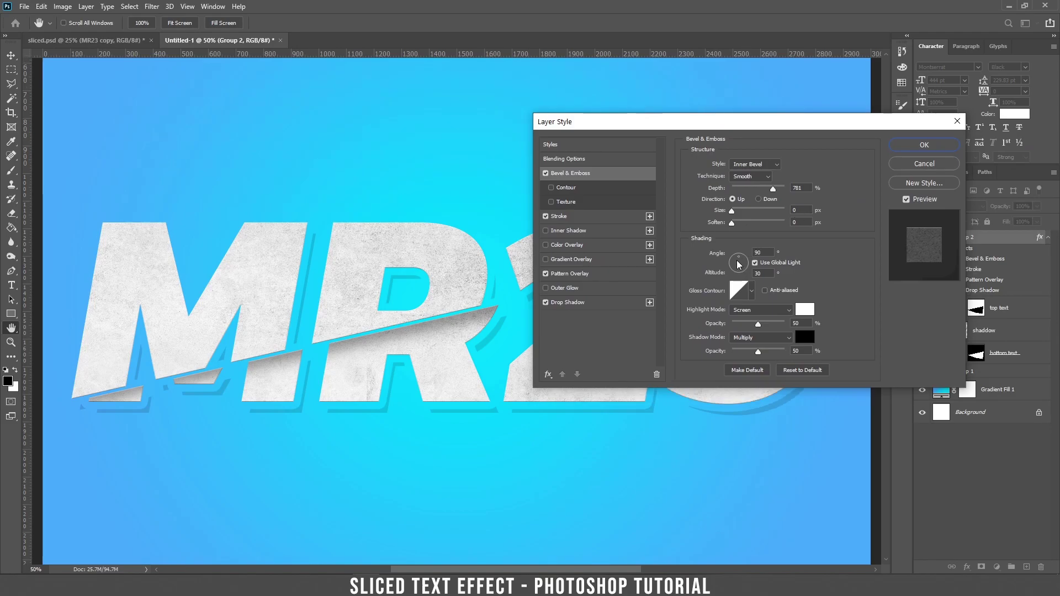
{"action": "mouse_move", "coordinate": [739, 265]}
{"action": "left_mouse_down"}
{"action": "mouse_move", "coordinate": [751, 267]}
{"action": "mouse_move", "coordinate": [738, 263]}
{"action": "left_mouse_up"}
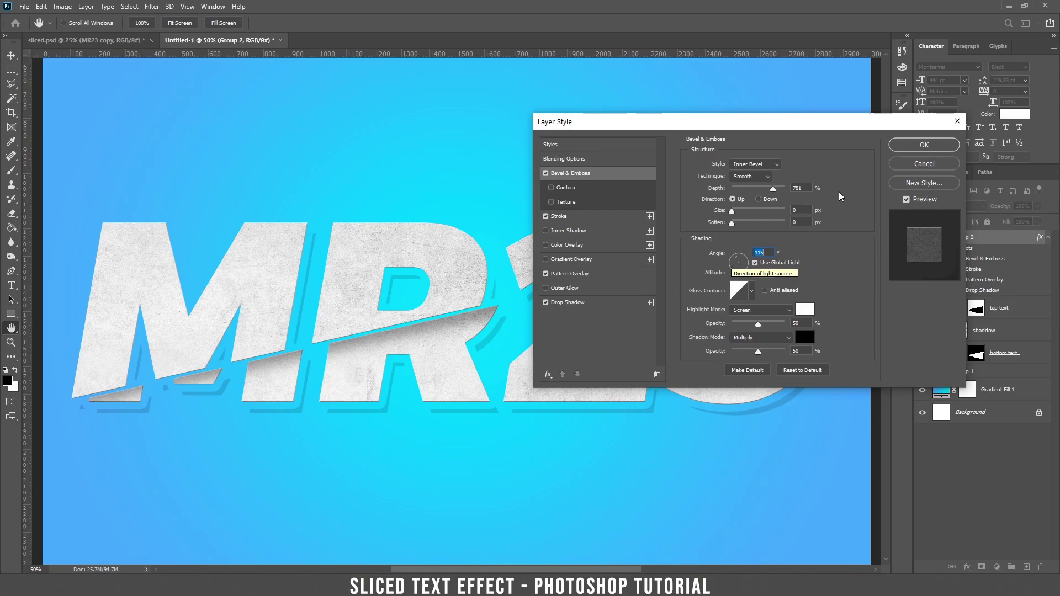
{"action": "left_click", "coordinate": [924, 144]}
{"action": "key", "text": "ctrl+minus"}
{"action": "key", "text": "ctrl+minus"}
{"action": "key", "text": "ctrl"}
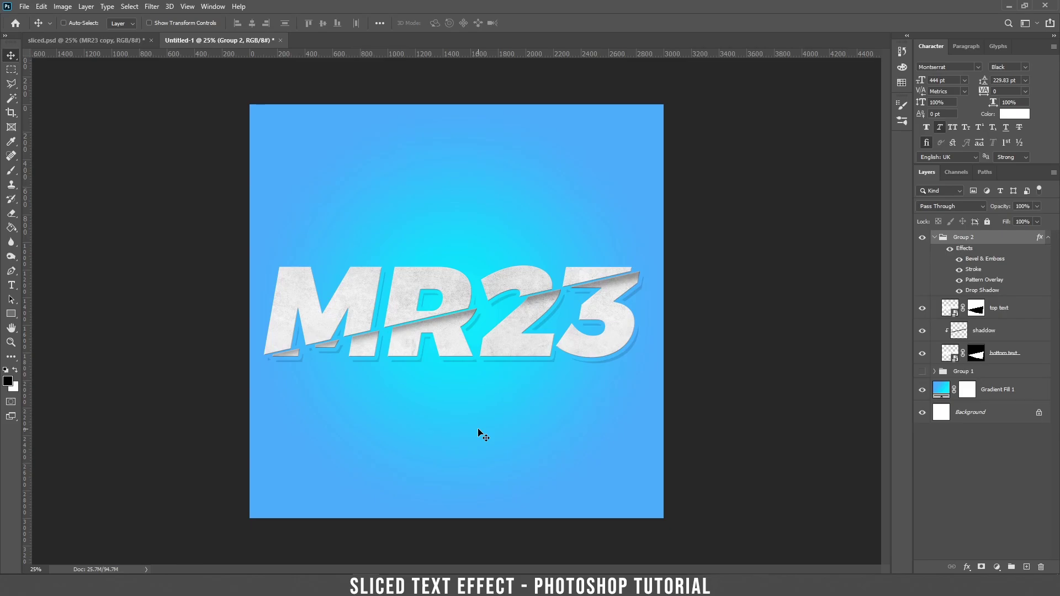
- Add a Gradient Overlay to Group 2's layer style
{"action": "double_click", "coordinate": [1006, 238]}
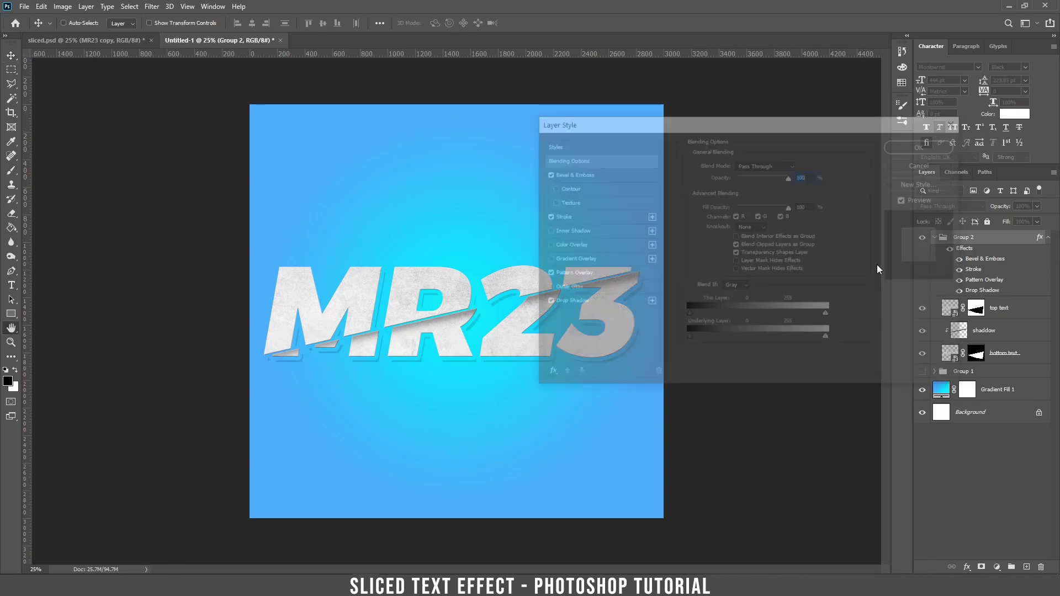
{"action": "left_click", "coordinate": [545, 260]}
{"action": "left_click", "coordinate": [569, 259]}
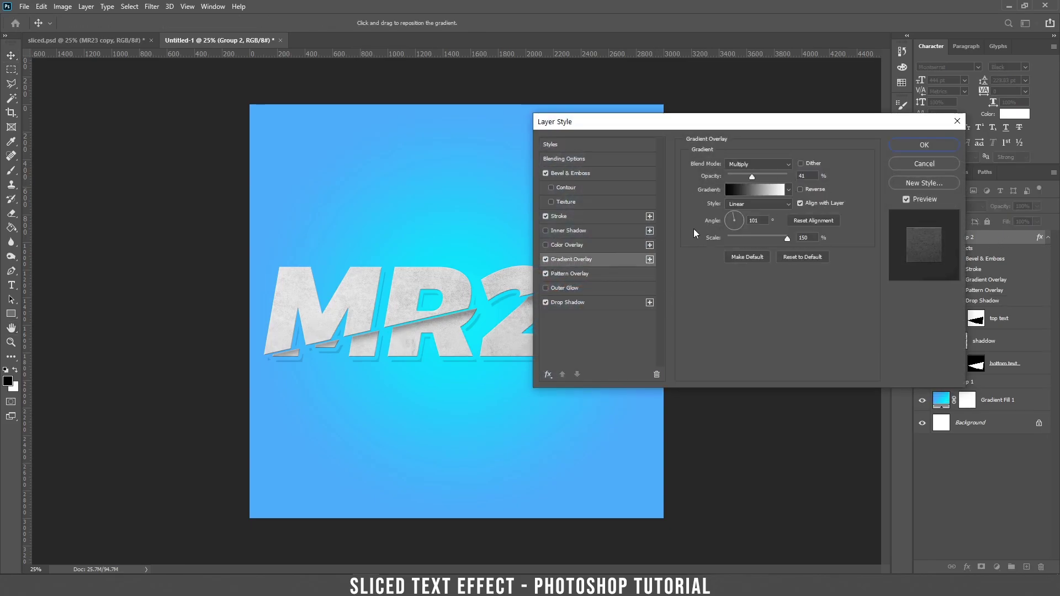
{"action": "left_click_drag", "start_coordinate": [705, 124], "coordinate": [829, 130]}
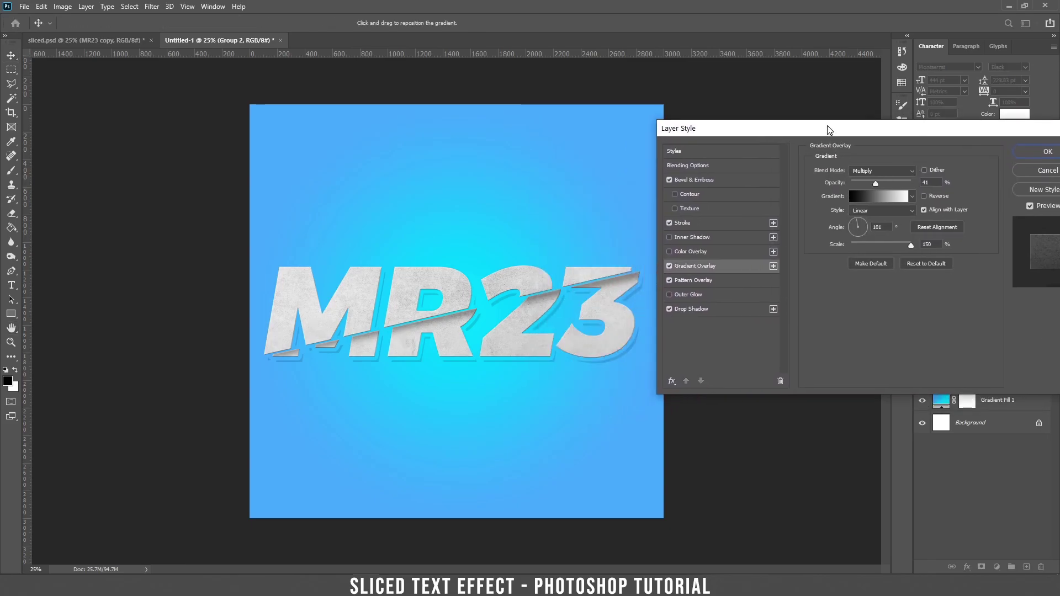
- Preview the Blue_13, Purple_01, Purple_04 and several Pinks gradient presets on the text
{"action": "left_click", "coordinate": [872, 196]}
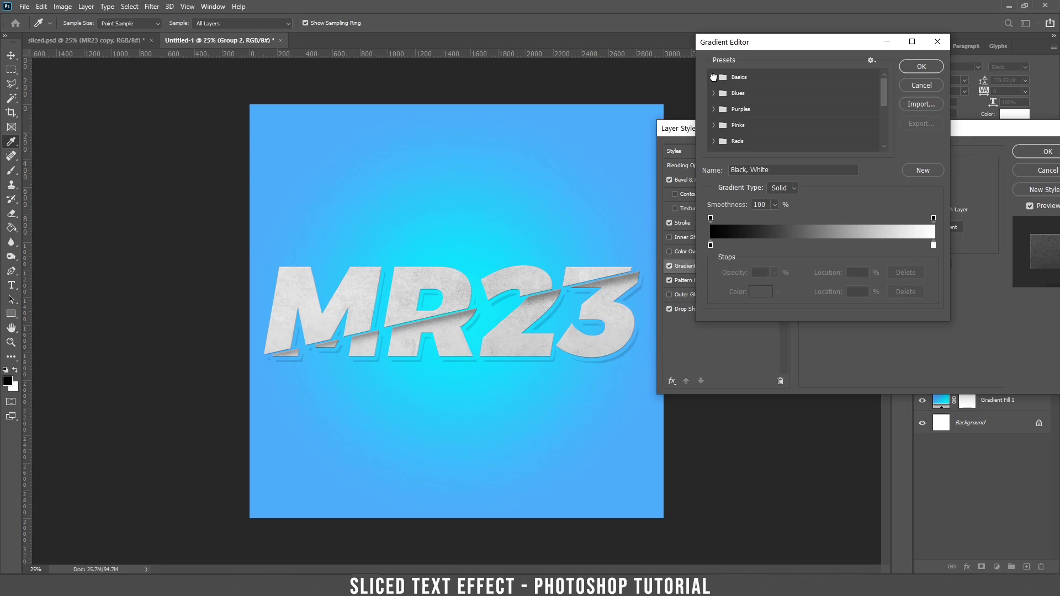
{"action": "left_click", "coordinate": [713, 111]}
{"action": "left_click", "coordinate": [728, 127]}
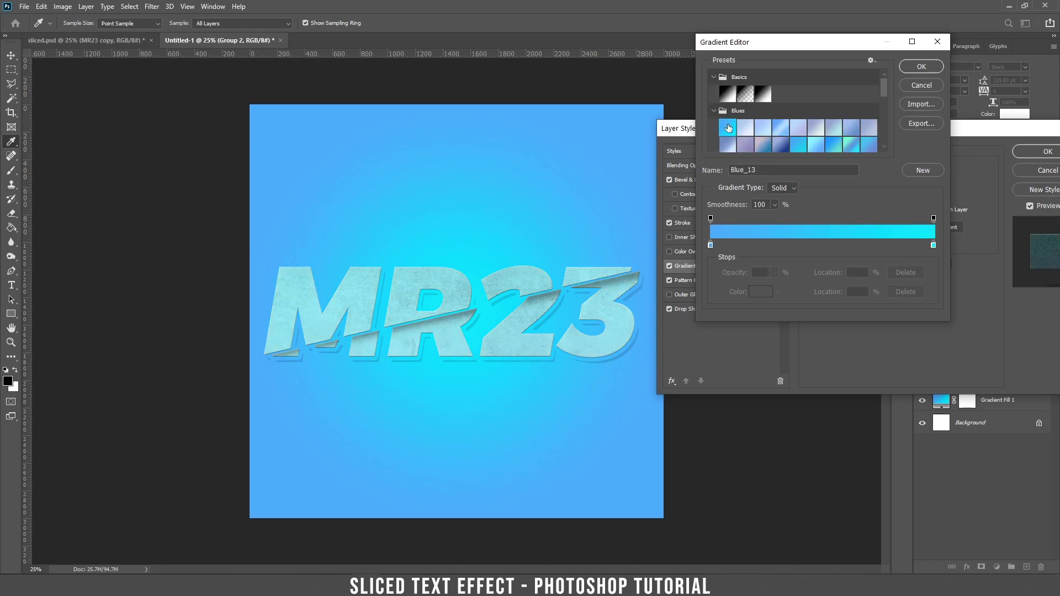
{"action": "left_click", "coordinate": [713, 111]}
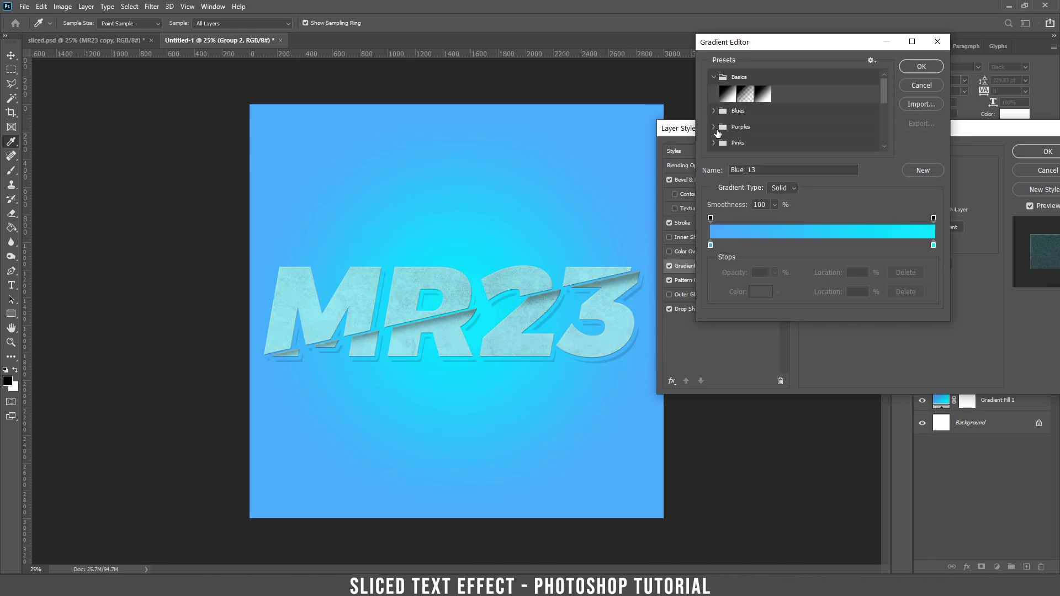
{"action": "left_click", "coordinate": [714, 126]}
{"action": "left_click", "coordinate": [725, 144]}
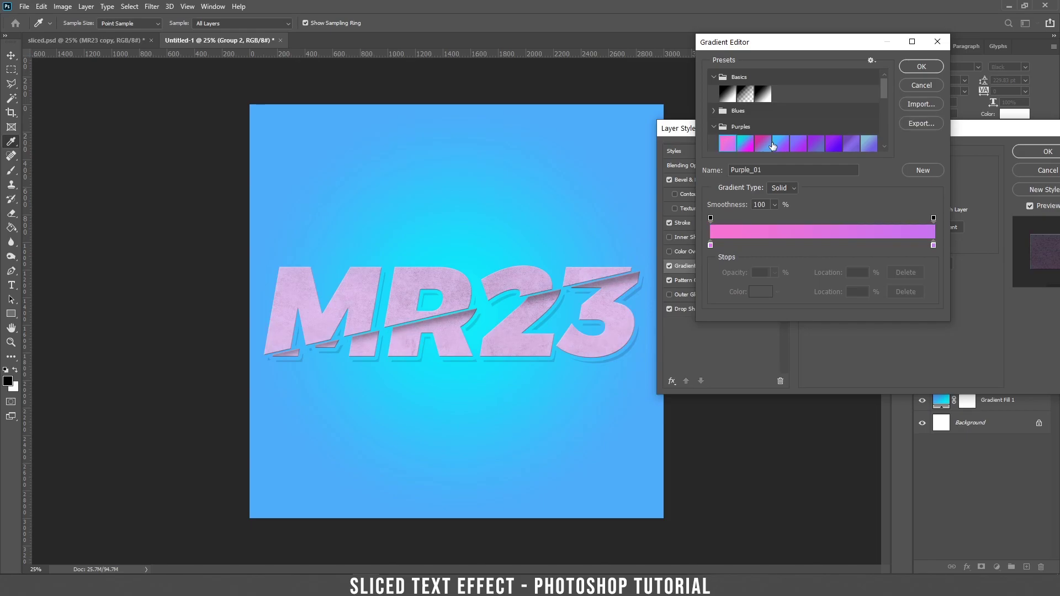
{"action": "left_click", "coordinate": [779, 143]}
{"action": "left_click", "coordinate": [714, 127]}
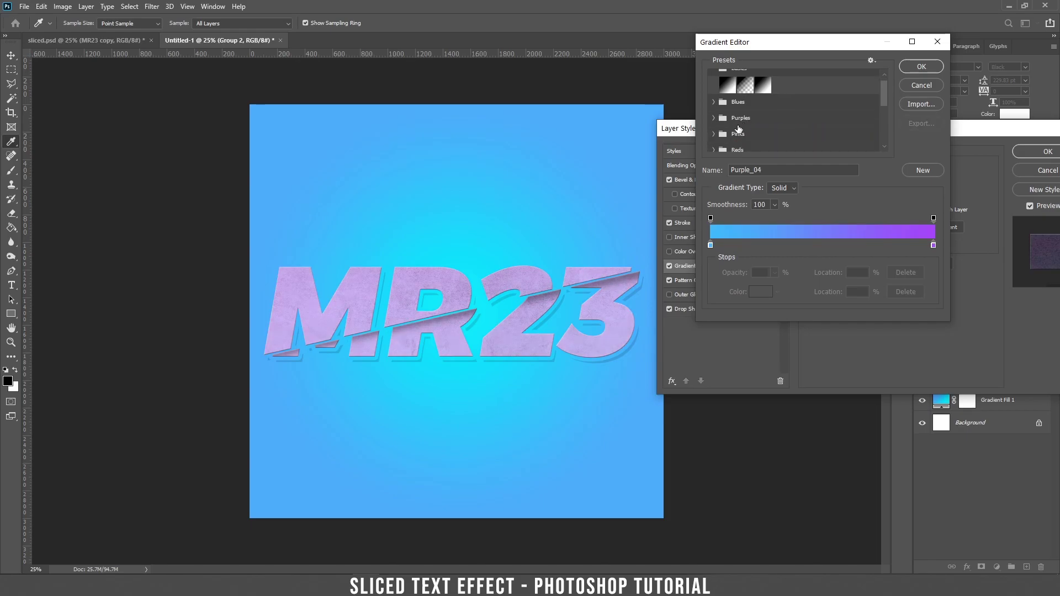
{"action": "left_click", "coordinate": [713, 143]}
{"action": "left_click", "coordinate": [746, 115]}
{"action": "left_click", "coordinate": [771, 122]}
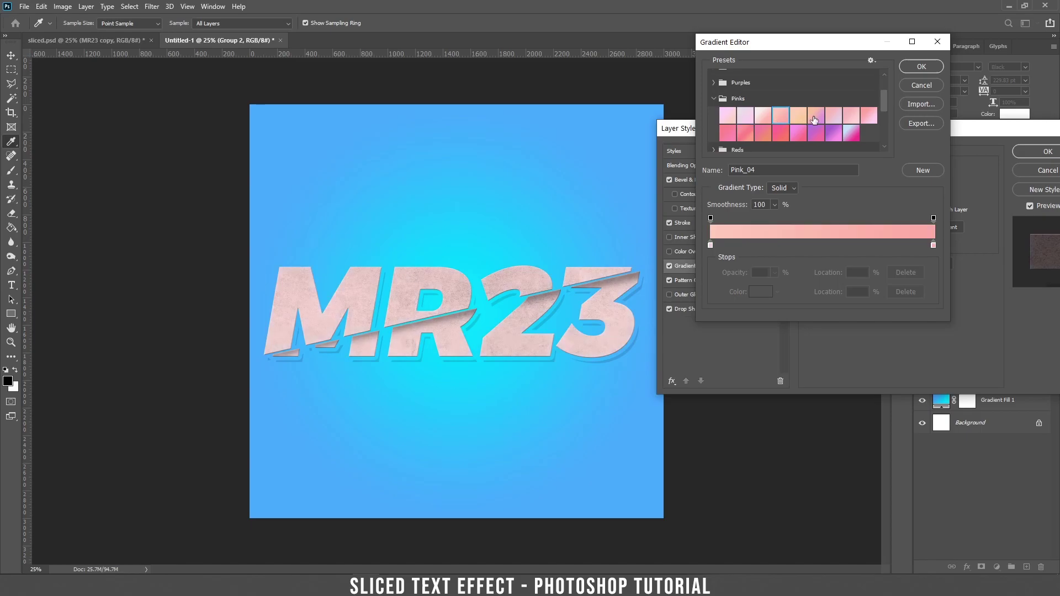
{"action": "left_click", "coordinate": [835, 118]}
- Keep the black-to-white gradient, set it to 130° at 33% opacity, and apply
{"action": "left_click", "coordinate": [921, 85]}
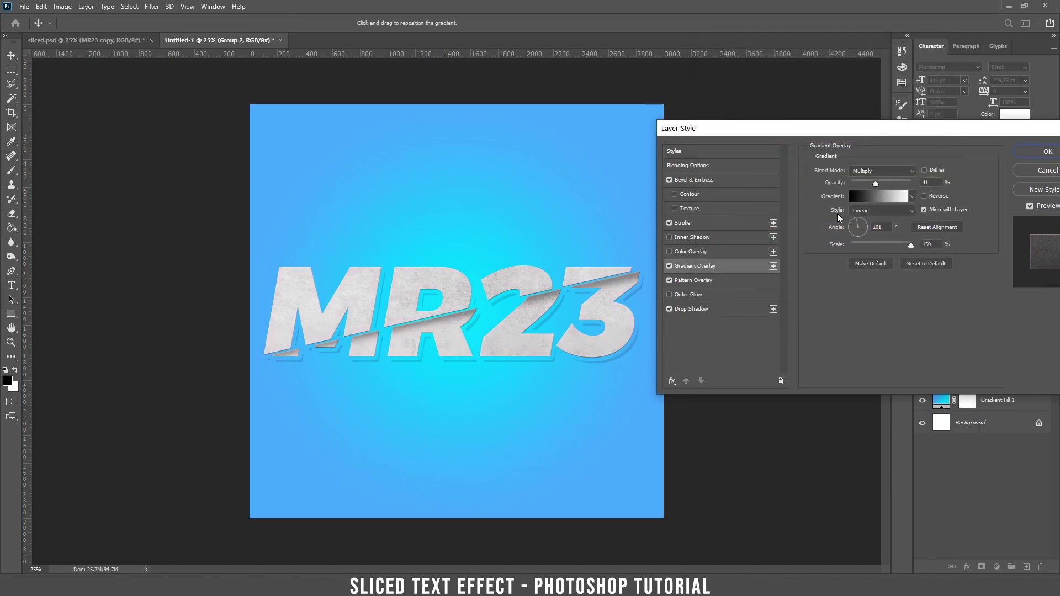
{"action": "left_click_drag", "start_coordinate": [875, 183], "coordinate": [911, 183]}
{"action": "left_click", "coordinate": [864, 220]}
{"action": "left_click", "coordinate": [854, 221]}
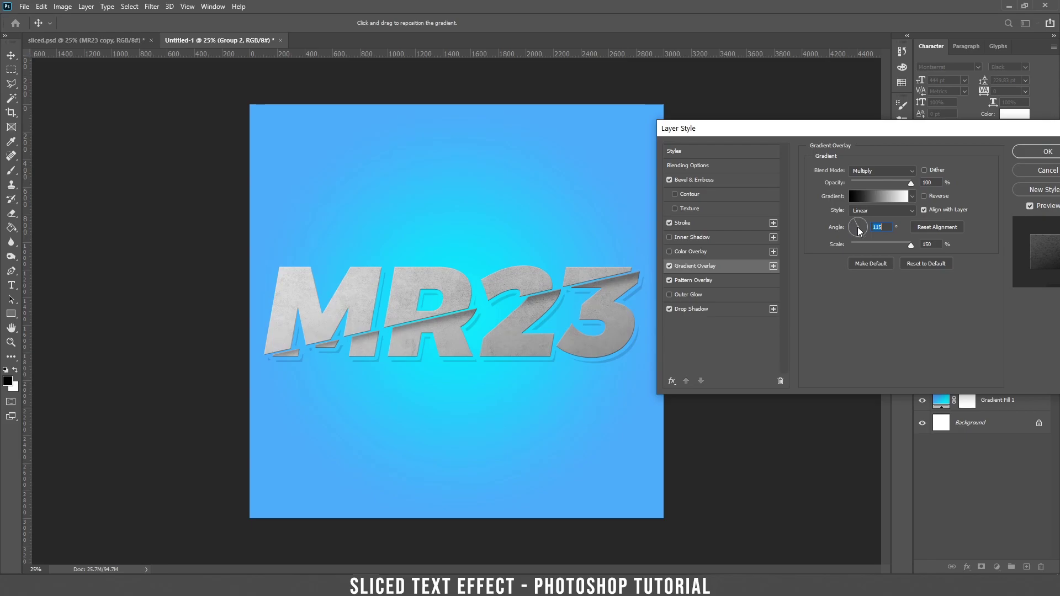
{"action": "left_click", "coordinate": [859, 230]}
{"action": "left_click", "coordinate": [856, 224]}
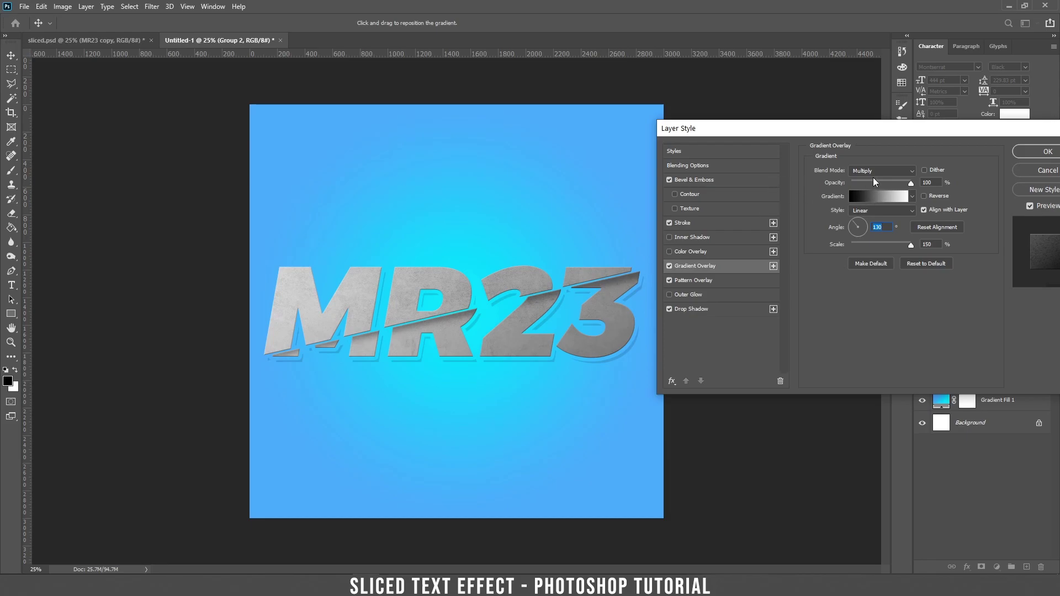
{"action": "left_click_drag", "start_coordinate": [873, 181], "coordinate": [871, 181]}
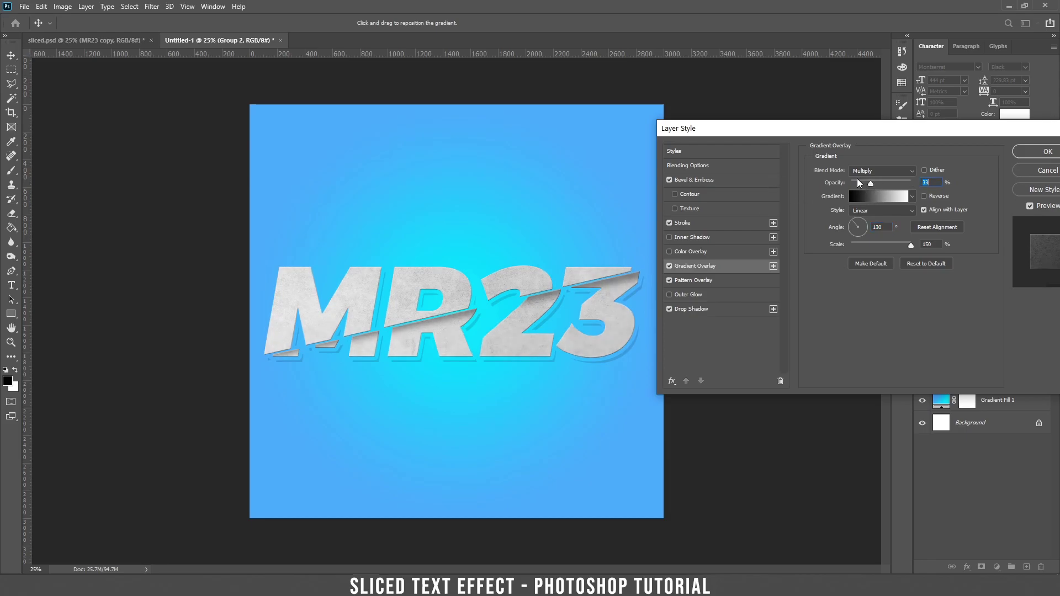
{"action": "left_click", "coordinate": [1045, 152]}
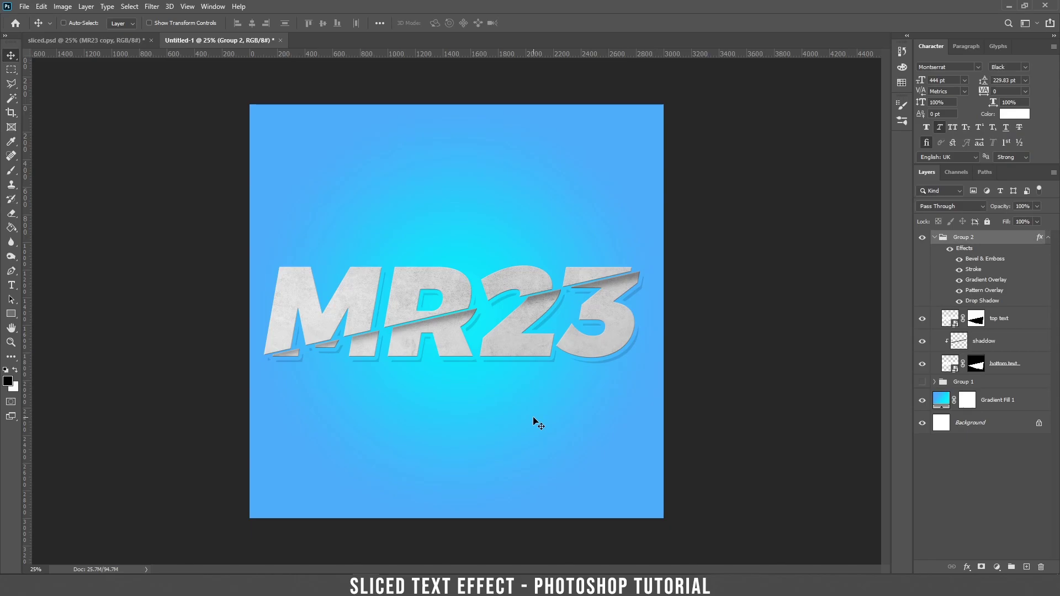